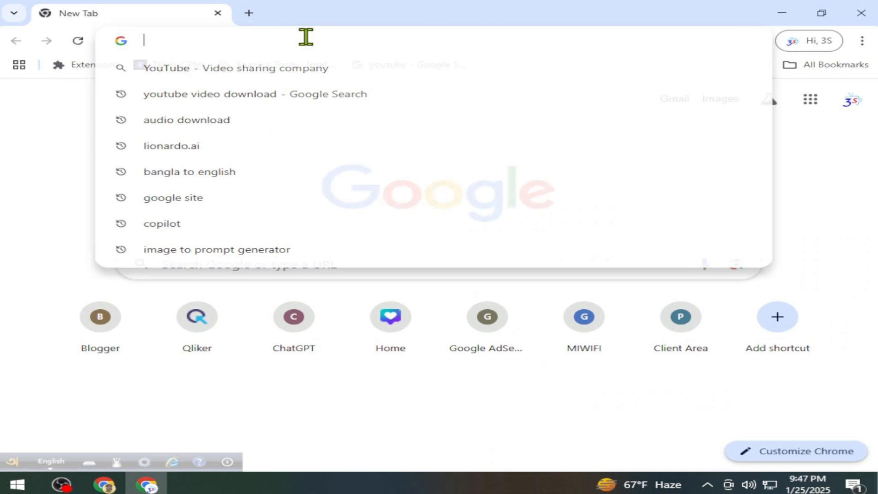
Step: Find ElevenLabs through a web search, open its sponsored speech generator site and sign in with Google
{"action": "type", "text": "el"}
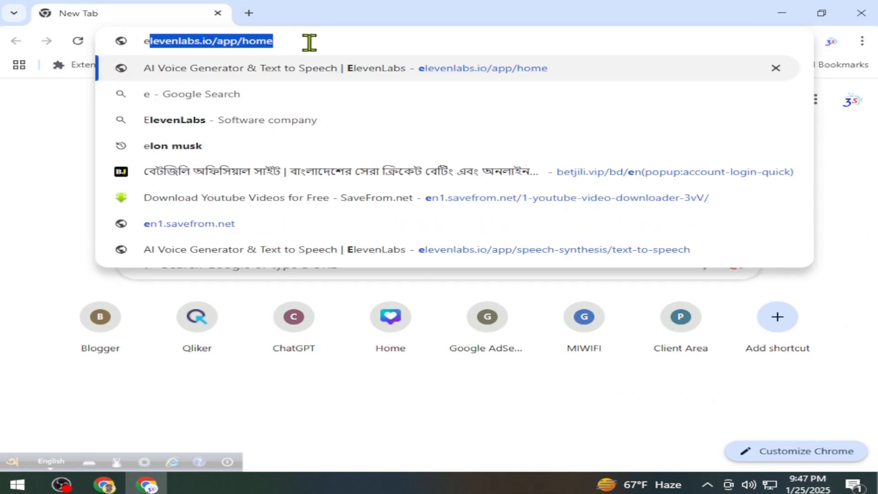
{"action": "type", "text": "e"}
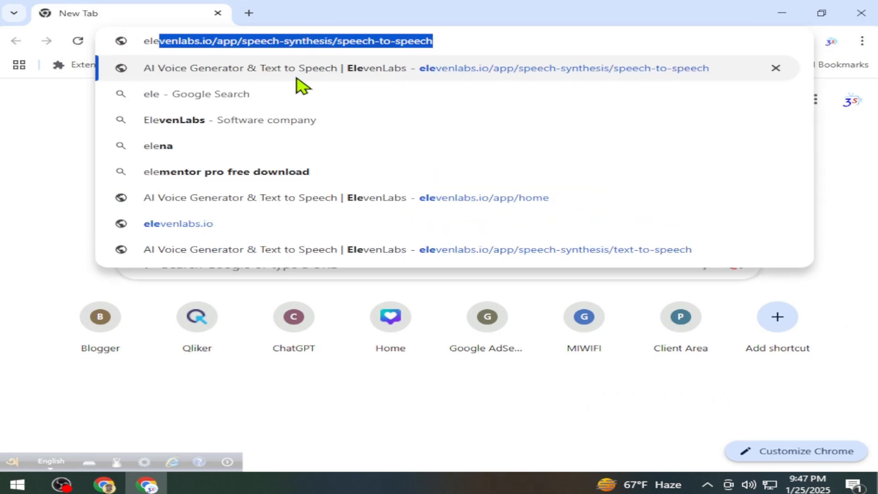
{"action": "left_click", "coordinate": [260, 121]}
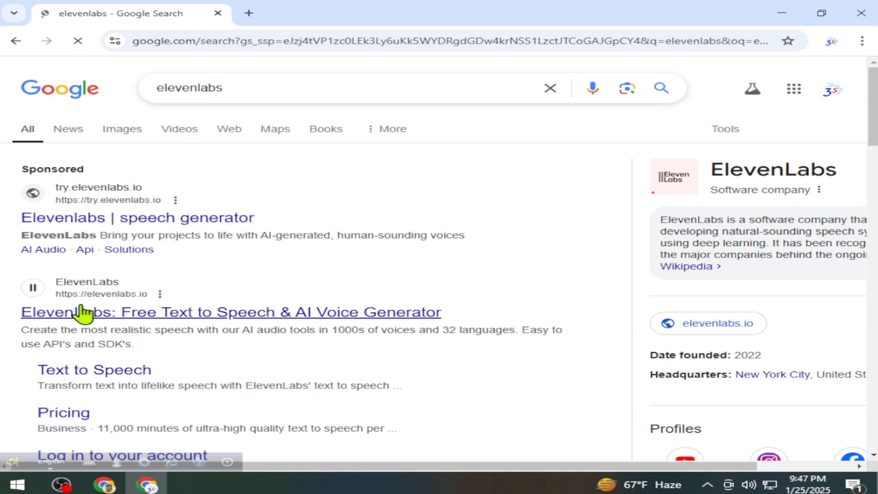
{"action": "left_click", "coordinate": [66, 218]}
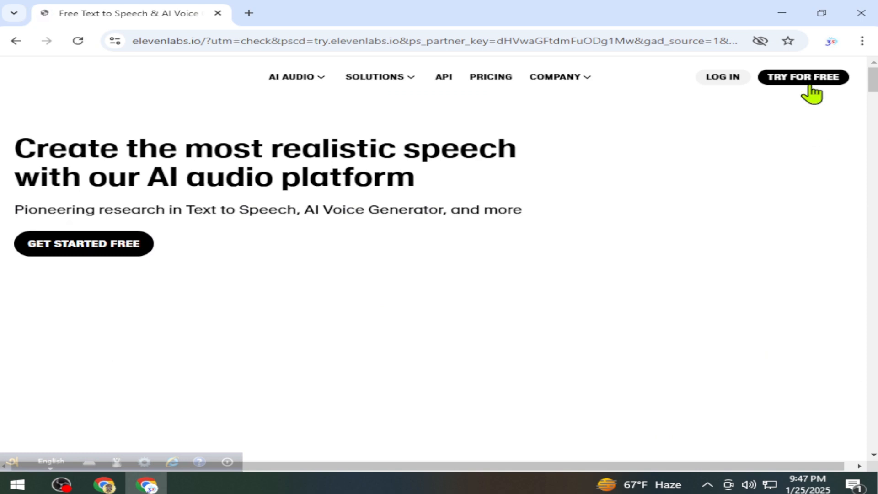
{"action": "left_click", "coordinate": [731, 77]}
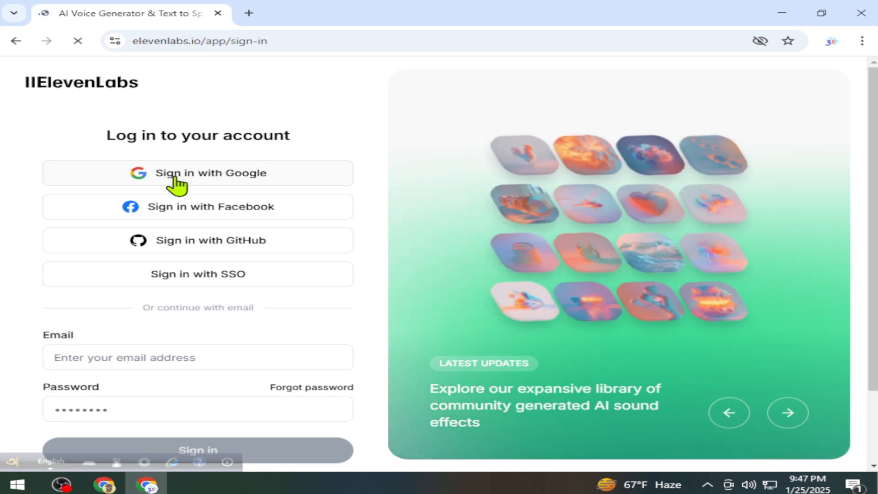
{"action": "left_click", "coordinate": [174, 178]}
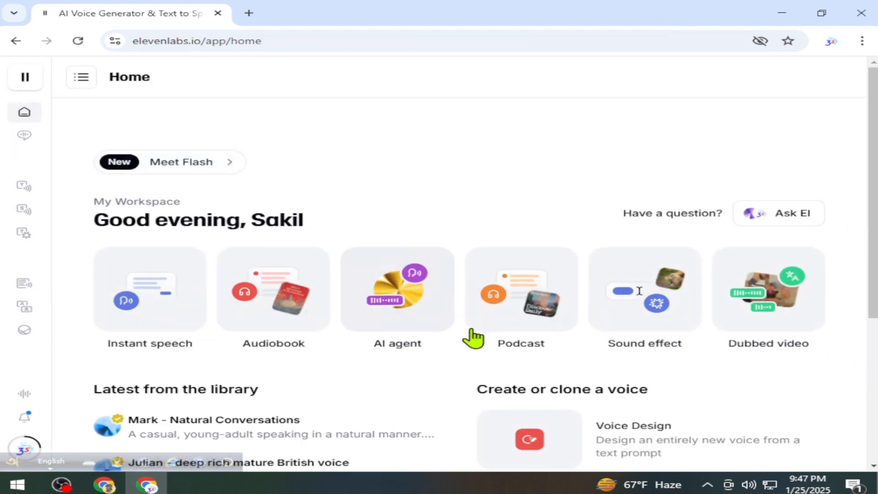
Step: Open the Text to Speech tool and paste the copied Bengali welcome text as its input
{"action": "mouse_move", "coordinate": [24, 206]}
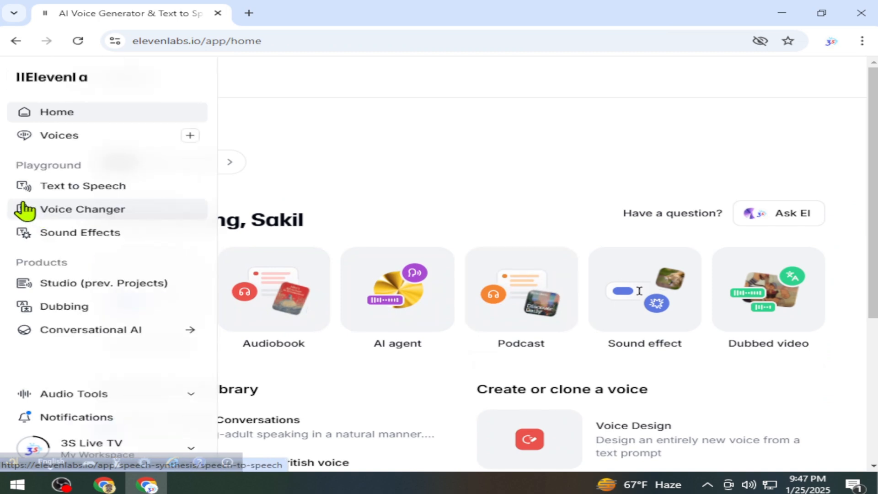
{"action": "left_click", "coordinate": [63, 192]}
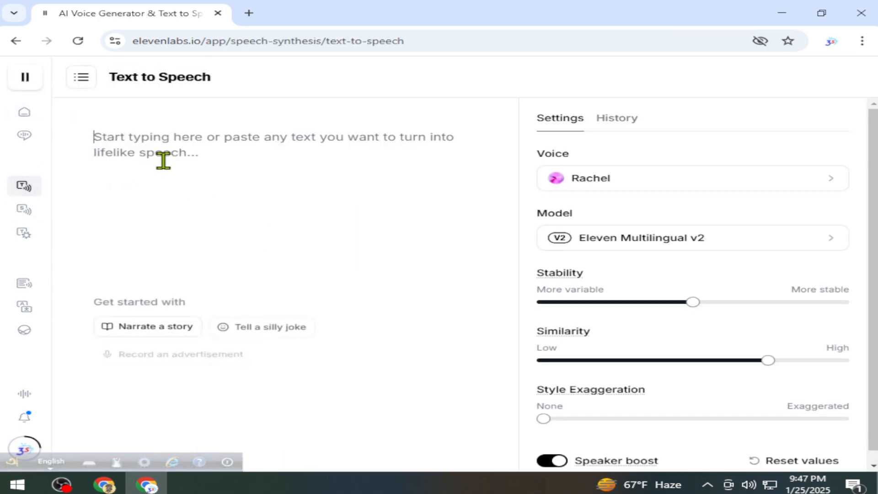
{"action": "right_click", "coordinate": [105, 137]}
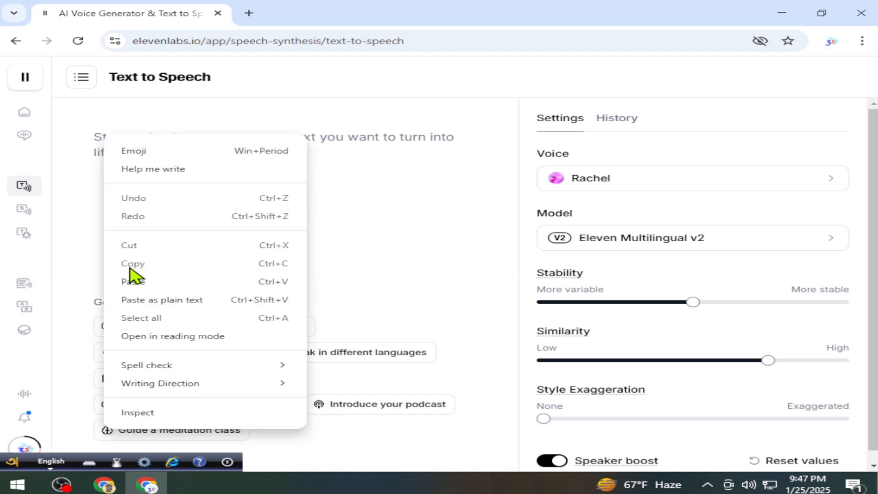
{"action": "left_click", "coordinate": [130, 279]}
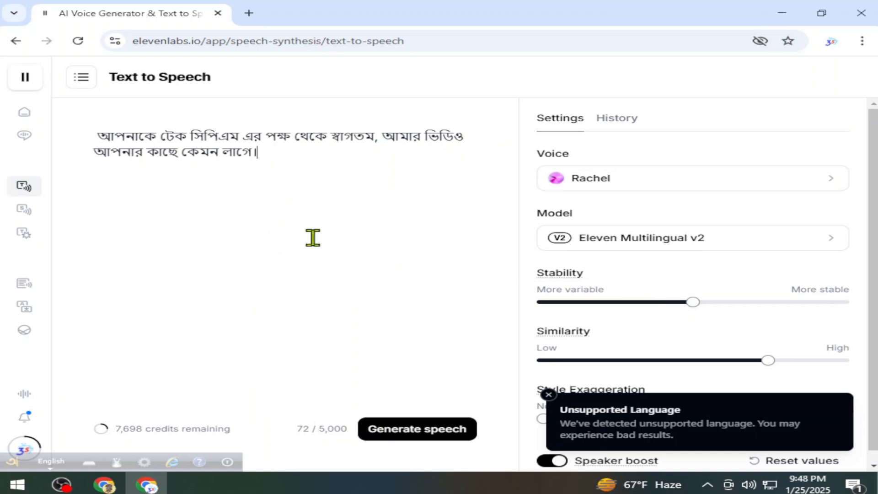
Step: Look through the full list of available speech models, keeping Eleven Multilingual v2, and return to the settings
{"action": "left_click", "coordinate": [828, 242]}
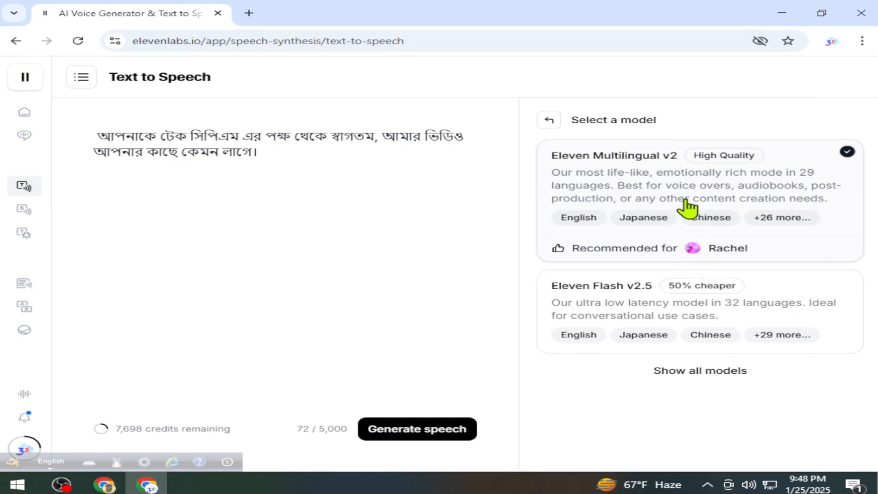
{"action": "left_click", "coordinate": [697, 371]}
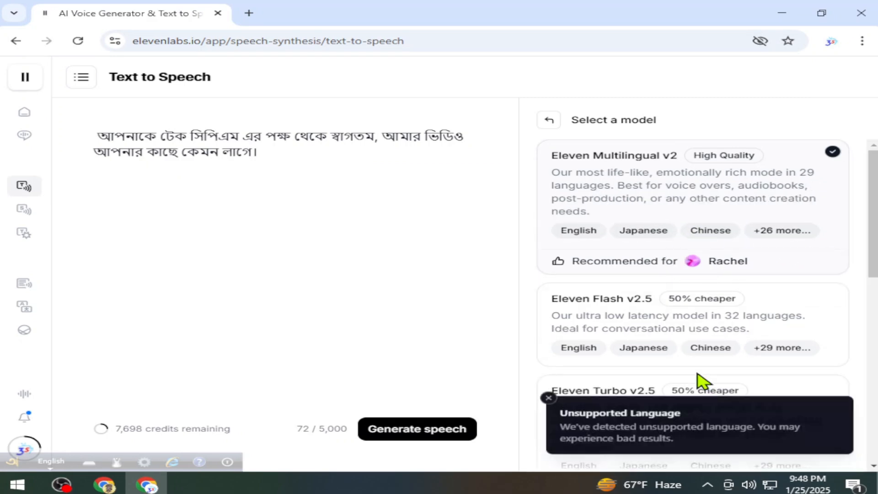
{"action": "scroll", "coordinate": [701, 333], "scroll_direction": "down", "scroll_amount": 7}
{"action": "scroll", "coordinate": [704, 332], "scroll_direction": "up", "scroll_amount": 7}
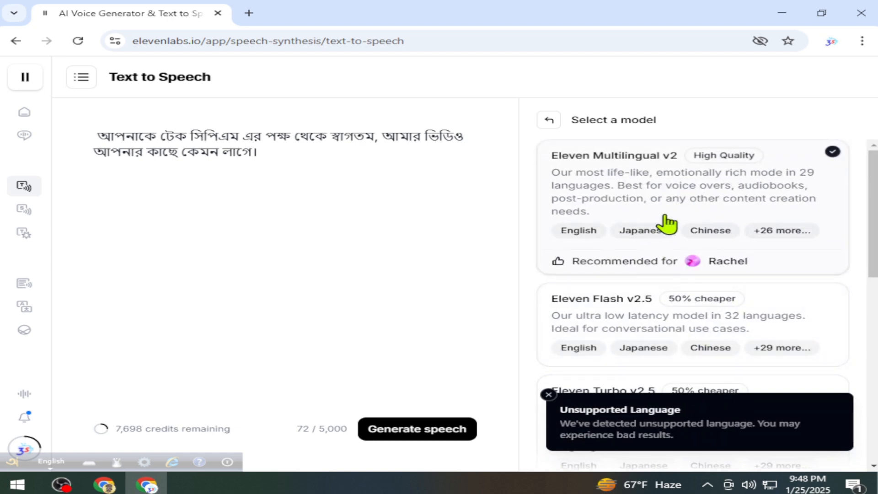
{"action": "left_click", "coordinate": [546, 121]}
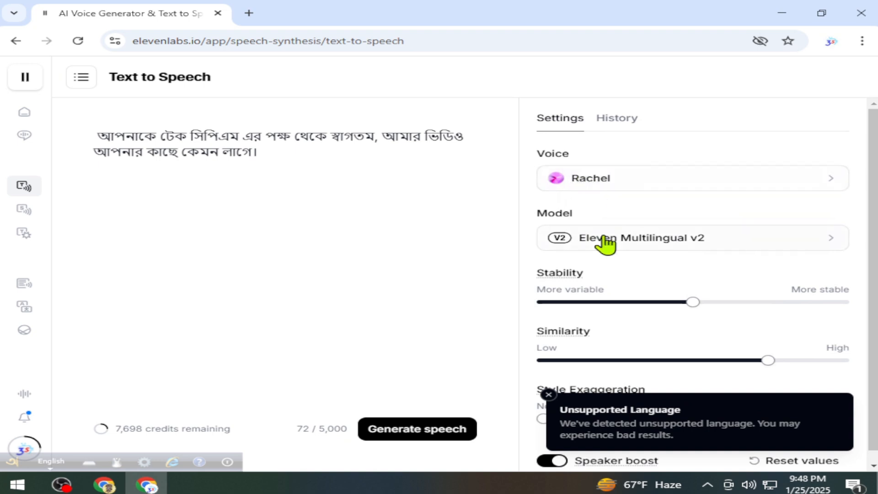
Step: Search the available voices for "bangla", then clear the search to list all voices again
{"action": "left_click", "coordinate": [822, 181]}
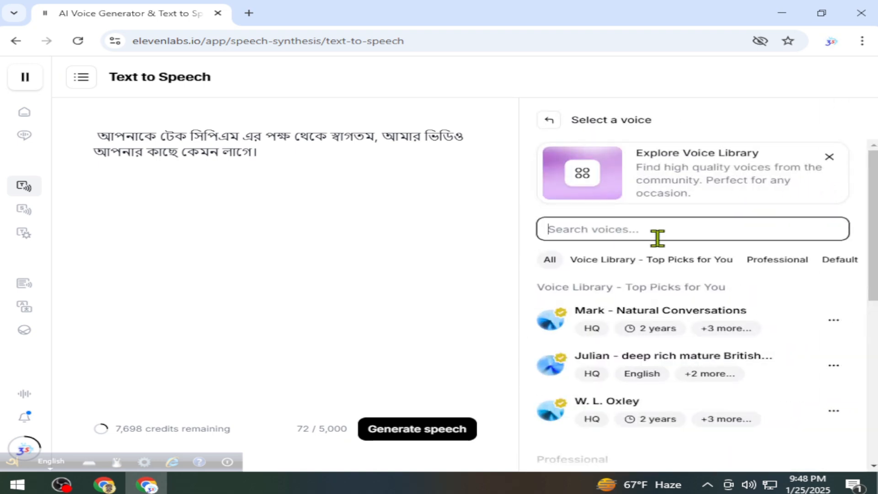
{"action": "type", "text": "b"}
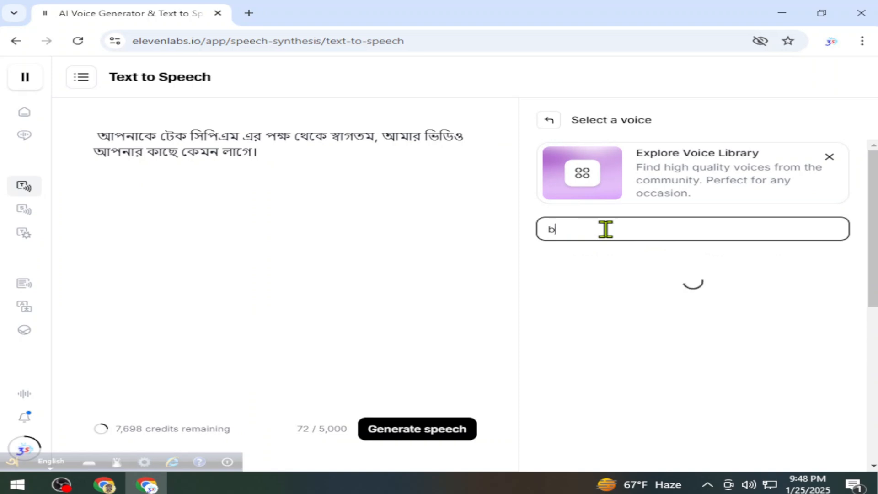
{"action": "type", "text": "an"}
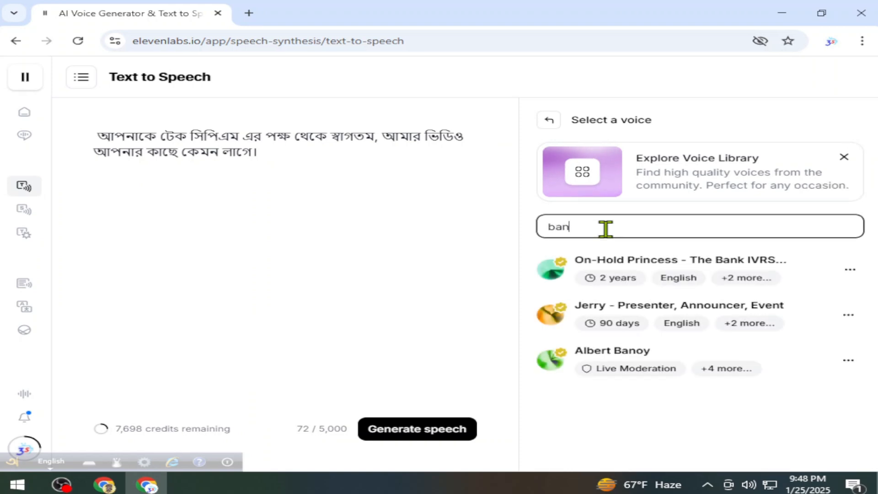
{"action": "type", "text": "gla"}
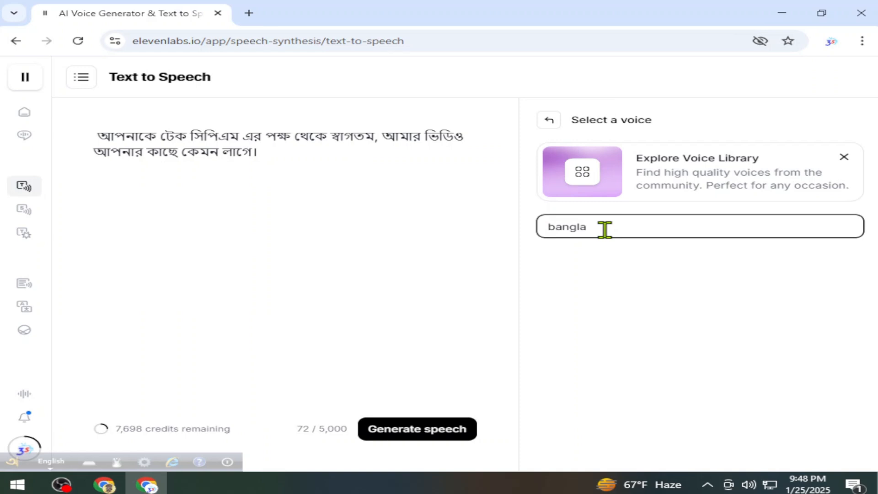
{"action": "key", "text": "BackSpace"}
{"action": "key", "text": "BackSpace"}
{"action": "key", "text": "BackSpace"}
{"action": "key", "text": "BackSpace"}
{"action": "key", "text": "BackSpace"}
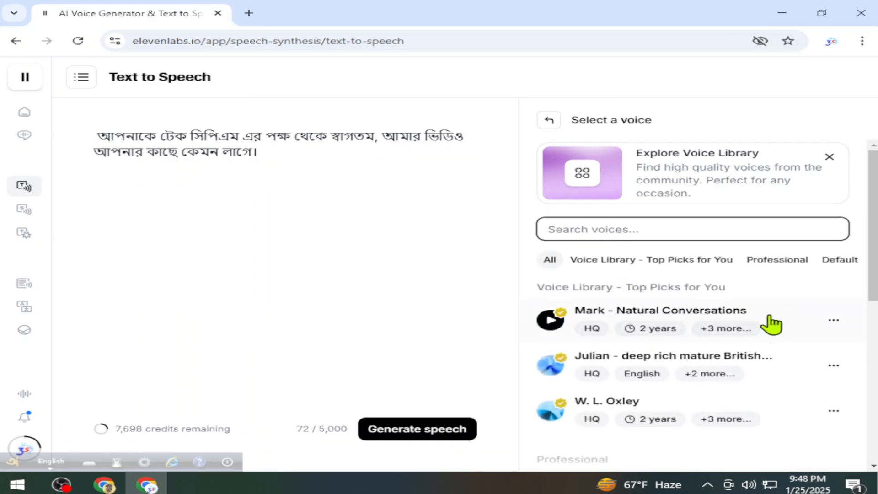
Step: Listen to the previews of the Julian, Mark, W. L. Oxley, Adam Stone and Ranga voices
{"action": "left_click", "coordinate": [550, 365]}
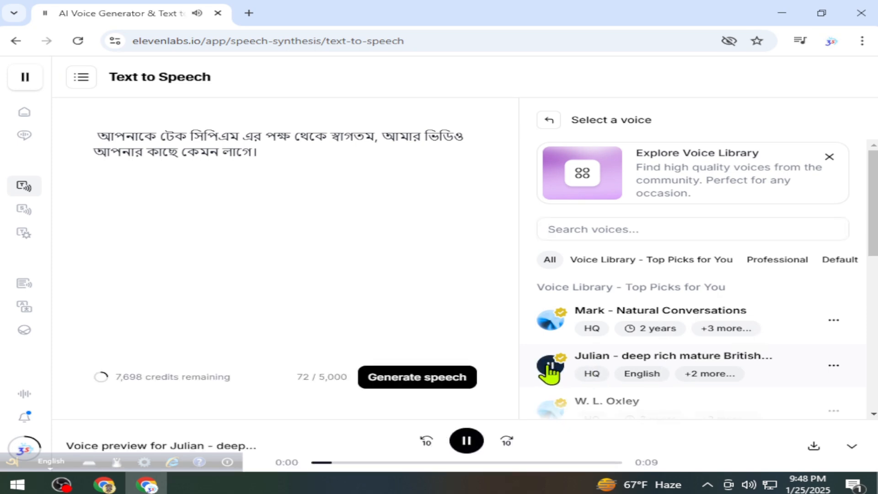
{"action": "left_click", "coordinate": [551, 321]}
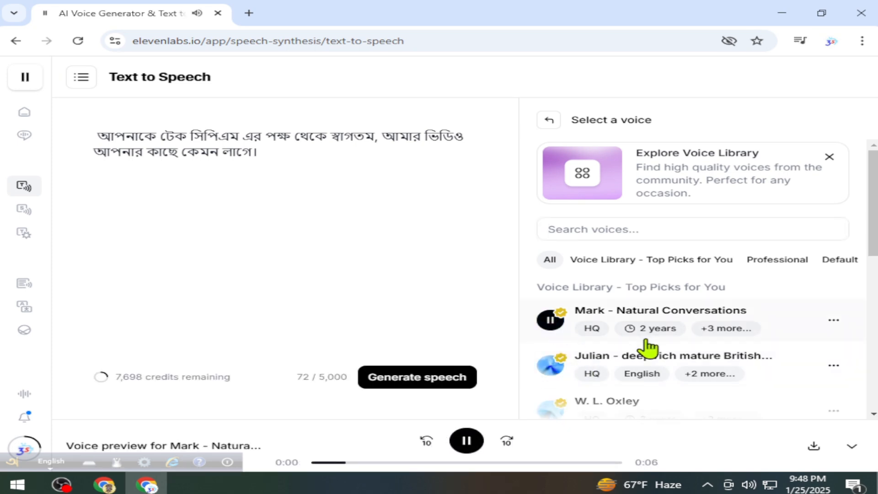
{"action": "scroll", "coordinate": [648, 342], "scroll_direction": "down", "scroll_amount": 2}
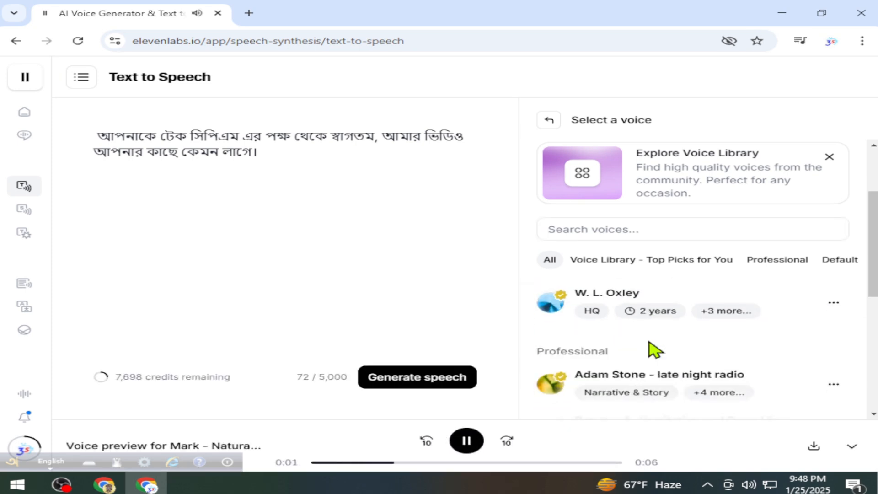
{"action": "left_click", "coordinate": [550, 303]}
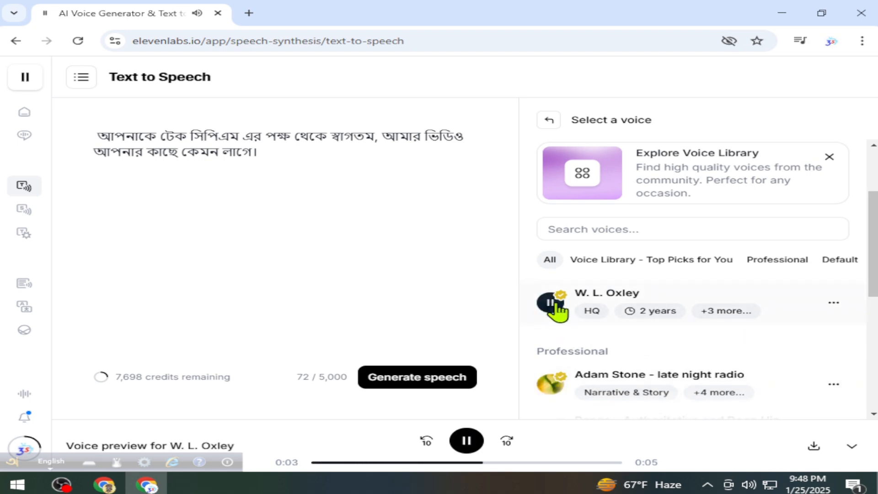
{"action": "left_click", "coordinate": [551, 384]}
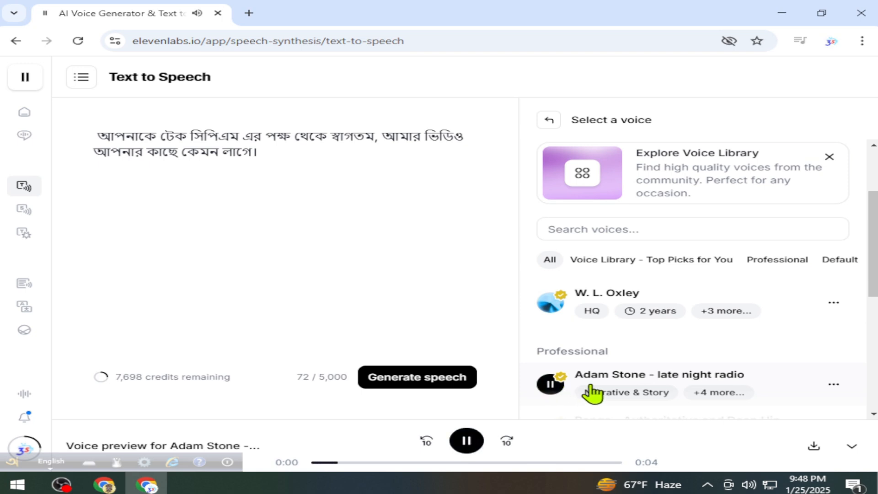
{"action": "scroll", "coordinate": [589, 391], "scroll_direction": "down", "scroll_amount": 3}
{"action": "left_click", "coordinate": [552, 324]}
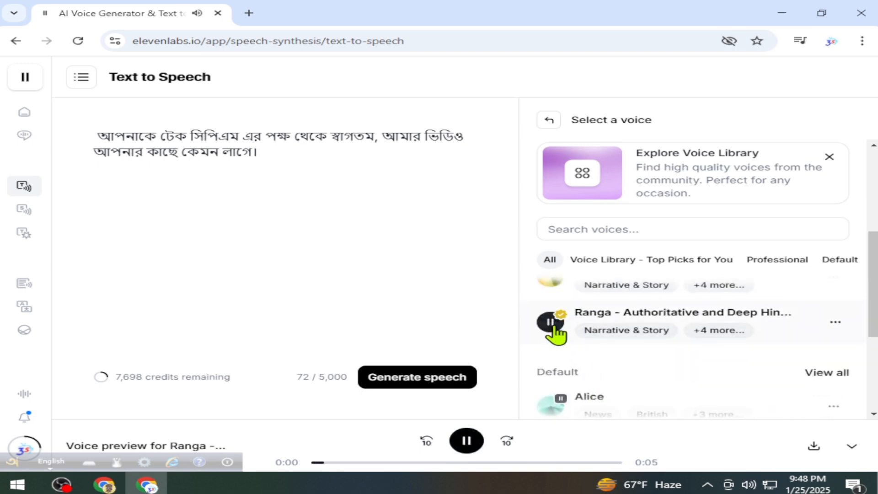
Step: Preview Julian and Mark among the Voice Library top picks, and Adam Stone and Ranga among the Professional voices
{"action": "scroll", "coordinate": [557, 338], "scroll_direction": "down", "scroll_amount": 3}
{"action": "scroll", "coordinate": [569, 340], "scroll_direction": "up", "scroll_amount": 3}
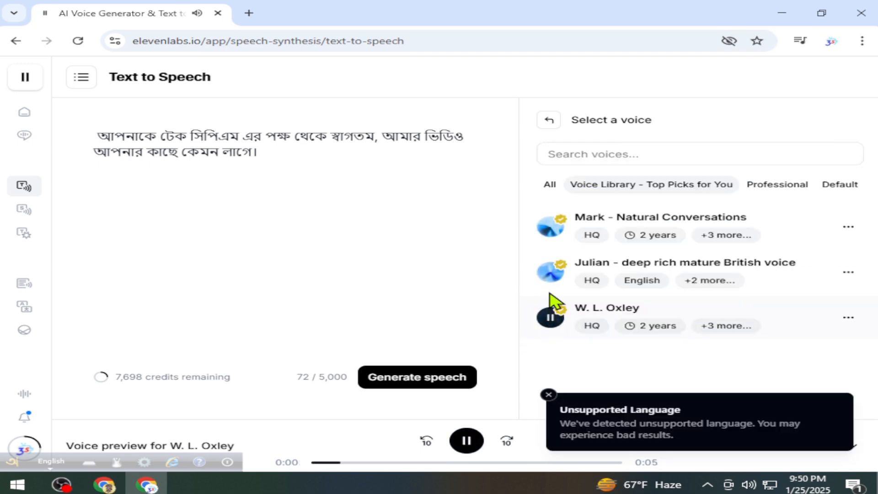
{"action": "left_click", "coordinate": [550, 275]}
{"action": "left_click", "coordinate": [550, 228]}
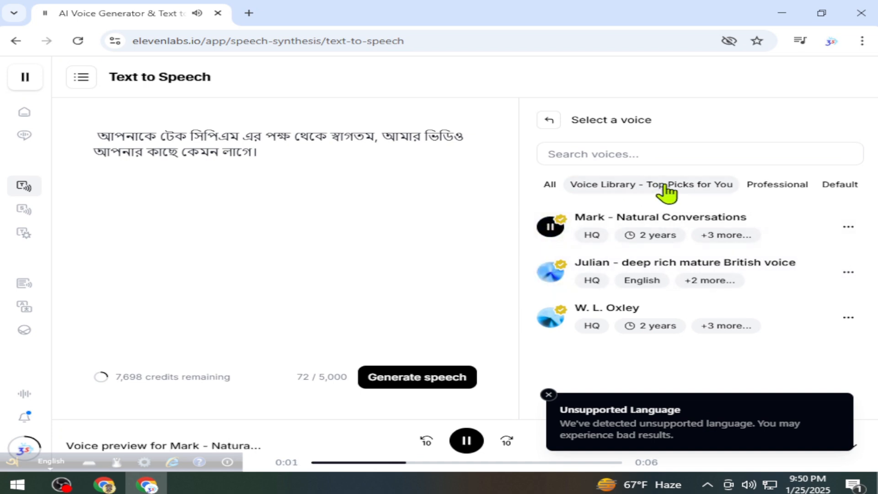
{"action": "left_click", "coordinate": [775, 185]}
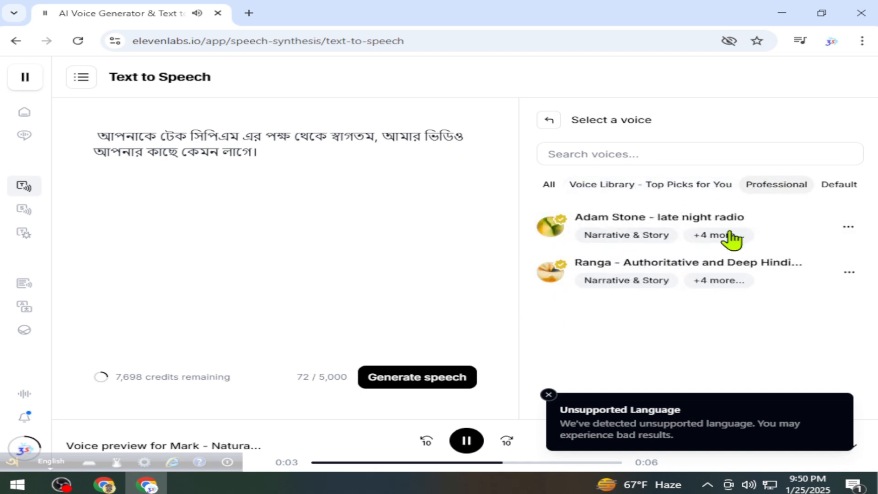
{"action": "left_click", "coordinate": [551, 228]}
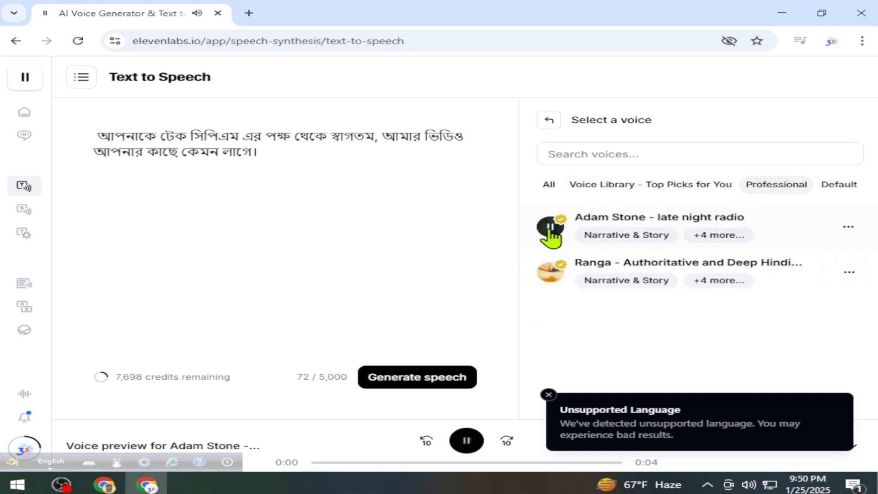
{"action": "left_click", "coordinate": [550, 273]}
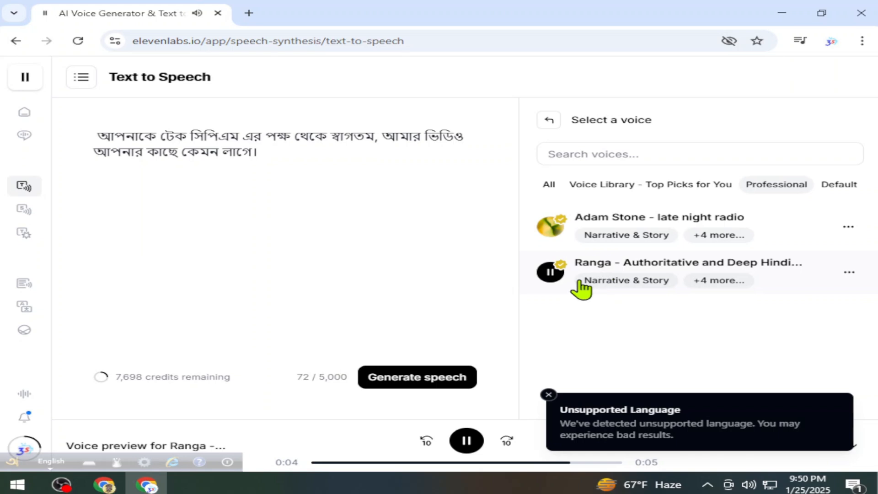
Step: Select the voice Ranga - Authoritative and Deep Hindi Voice and generate speech from the Bengali text
{"action": "left_click", "coordinate": [615, 271]}
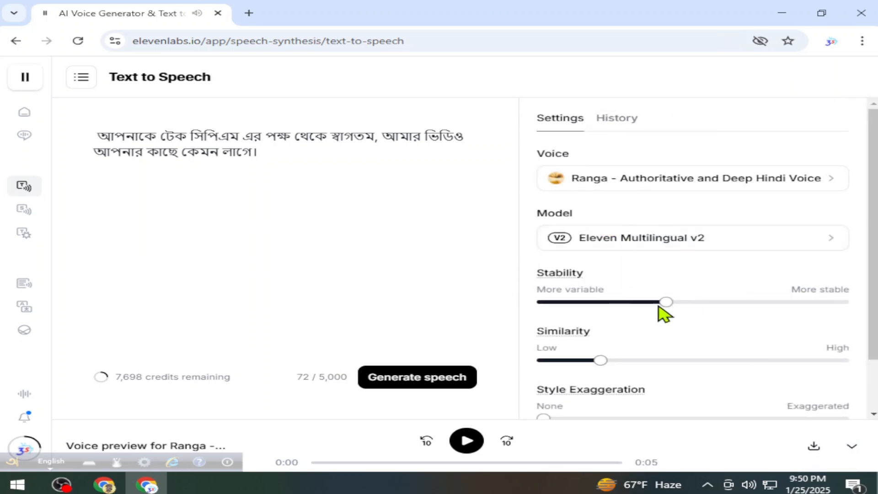
{"action": "left_click", "coordinate": [397, 379]}
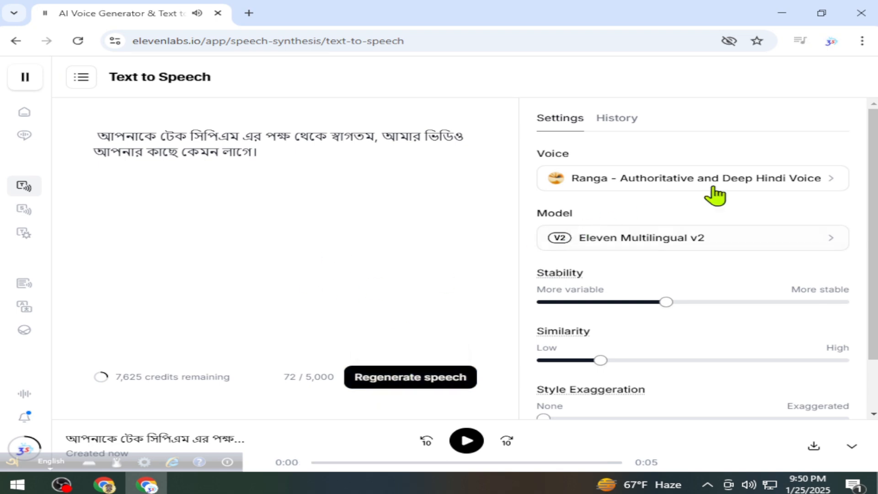
Step: Preview the professional voice Adam Stone - late night radio and select it as the speech voice
{"action": "left_click", "coordinate": [820, 187]}
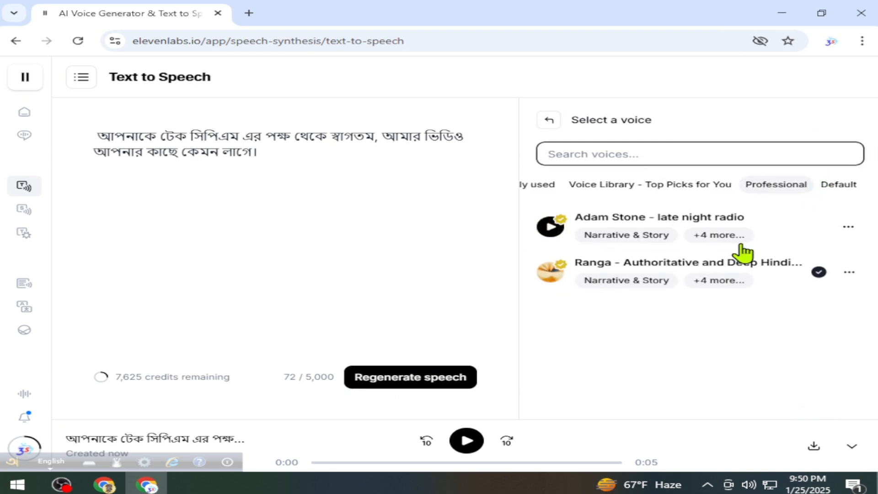
{"action": "left_click", "coordinate": [551, 227]}
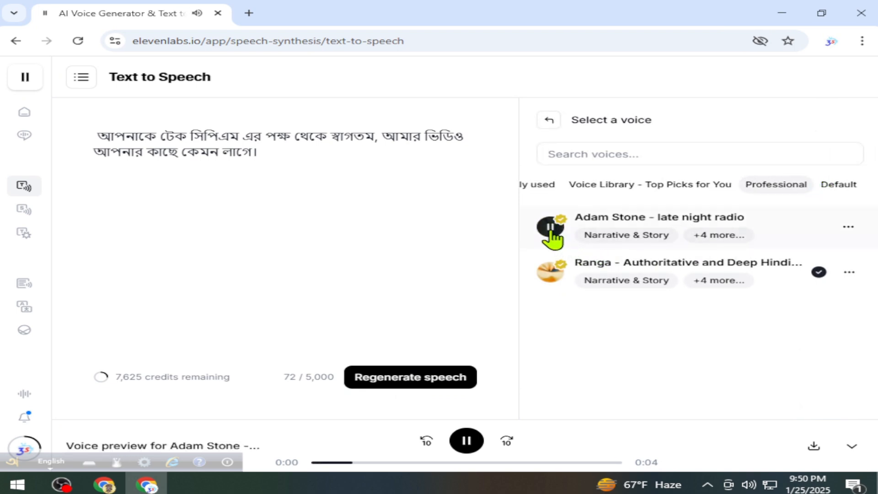
{"action": "left_click", "coordinate": [582, 234]}
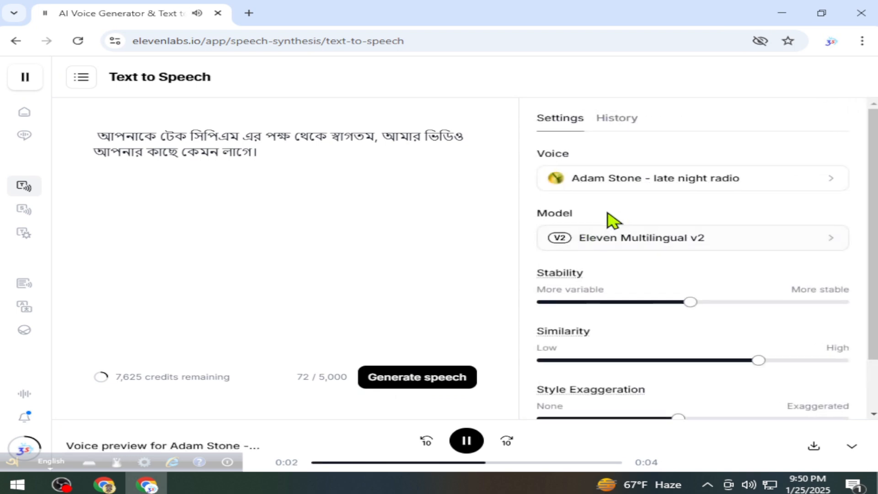
Step: Generate speech from the Bengali text with the Adam Stone - late night radio voice
{"action": "left_click", "coordinate": [416, 377]}
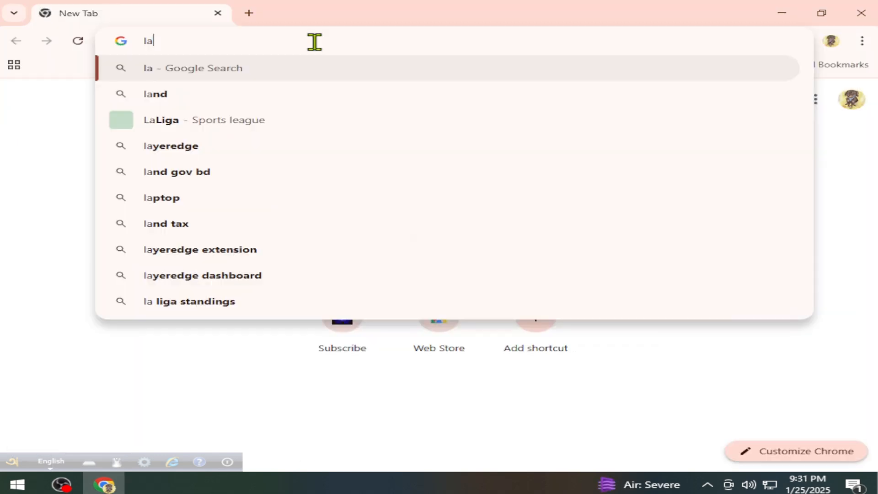
Step: Search the web for "lavo ai" in a new browser tab
{"action": "type", "text": "vo"}
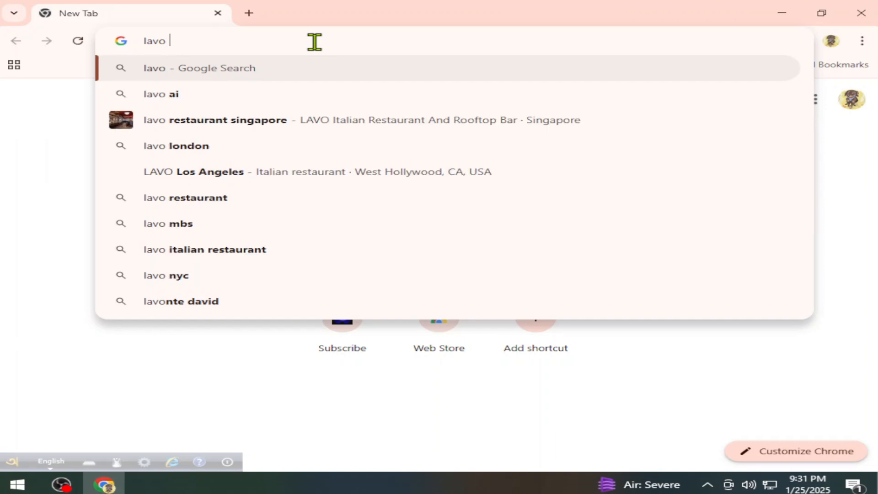
{"action": "type", "text": " ai"}
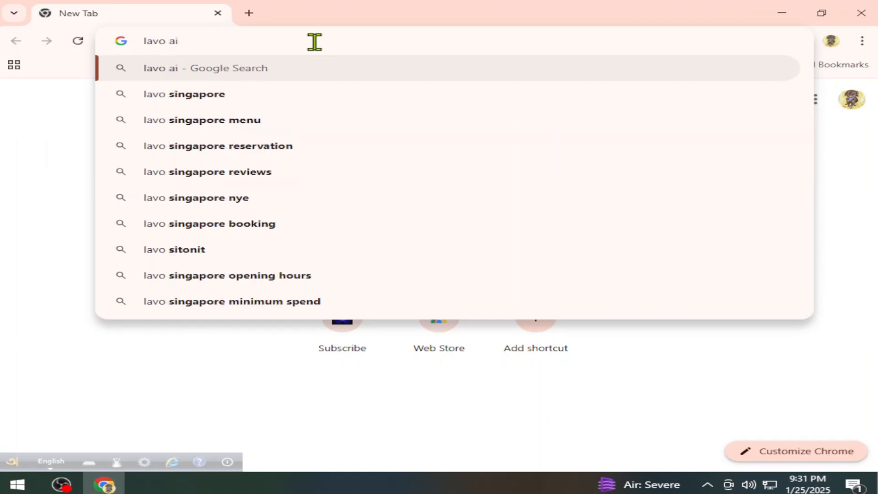
{"action": "key", "text": "Return"}
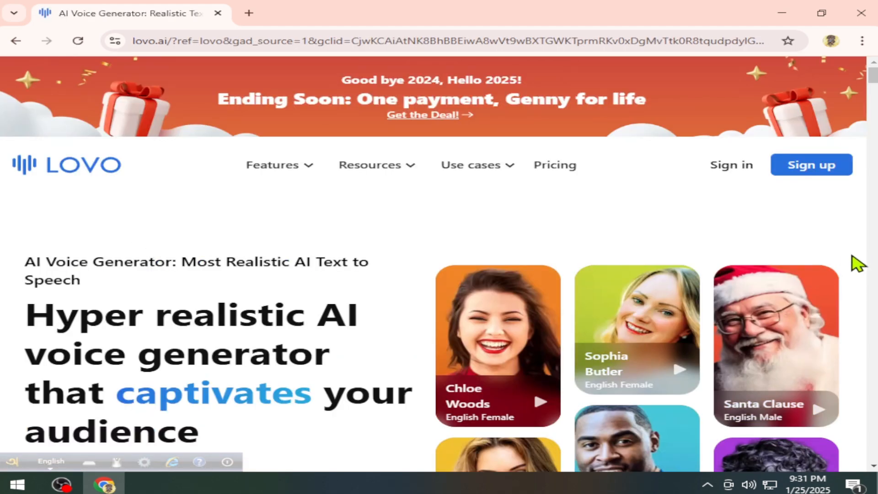
Step: Sign up for LOVO with the existing Google account and approve sharing its details with lovo.ai
{"action": "left_click", "coordinate": [801, 175]}
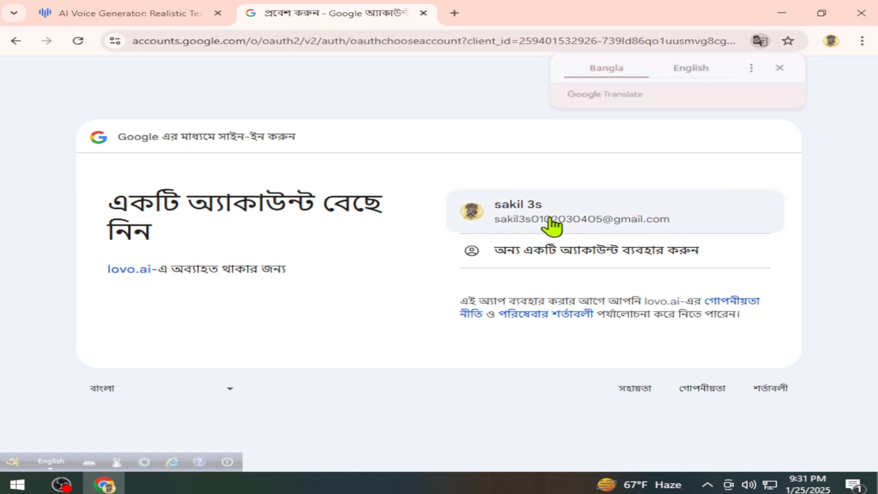
{"action": "left_click", "coordinate": [553, 224]}
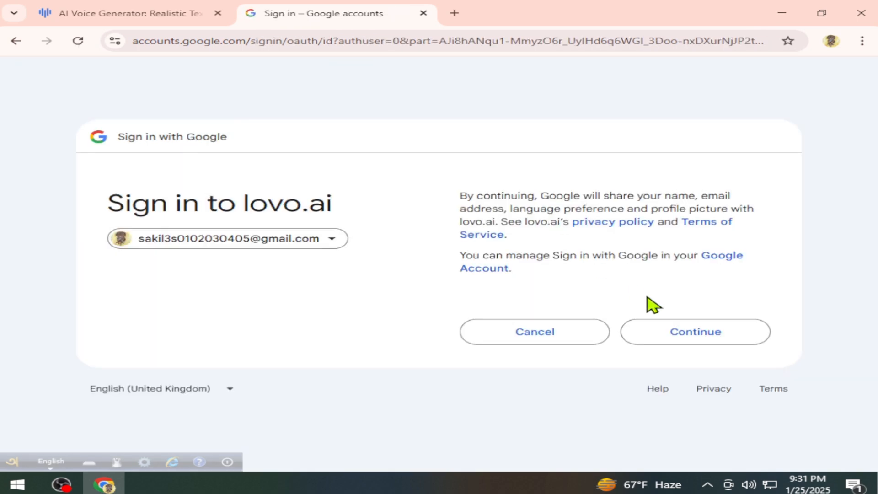
{"action": "left_click", "coordinate": [693, 334]}
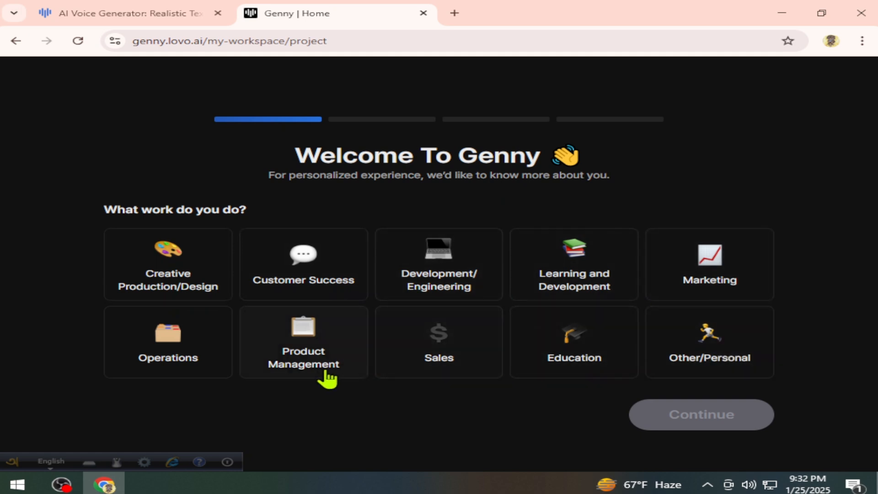
Step: Answer the Genny welcome question about the kind of work with Other/Personal and continue
{"action": "left_click", "coordinate": [558, 361]}
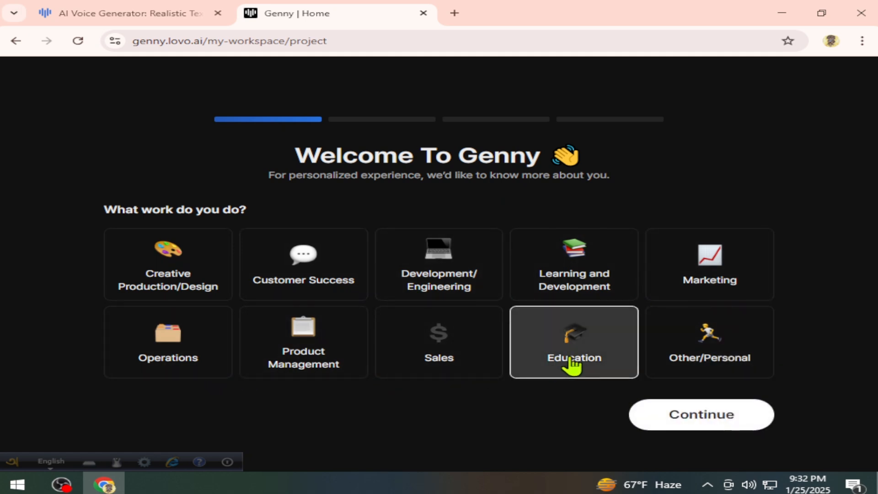
{"action": "left_click", "coordinate": [717, 361]}
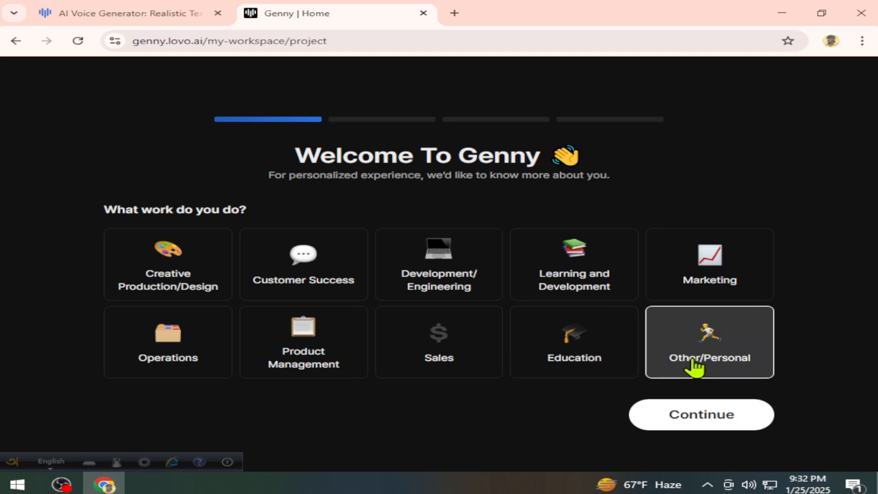
{"action": "left_click", "coordinate": [724, 414]}
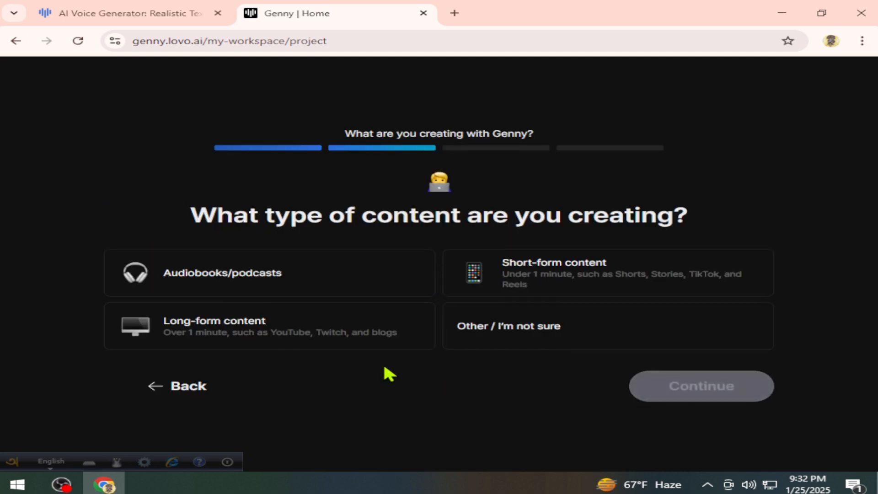
Step: Choose Audiobooks/podcasts as the type of content being created and continue the survey
{"action": "left_click", "coordinate": [202, 292]}
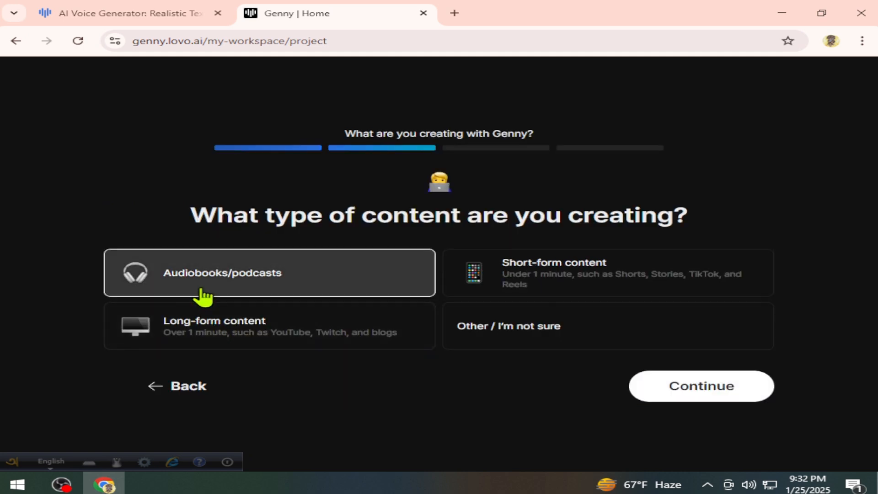
{"action": "left_click", "coordinate": [202, 336]}
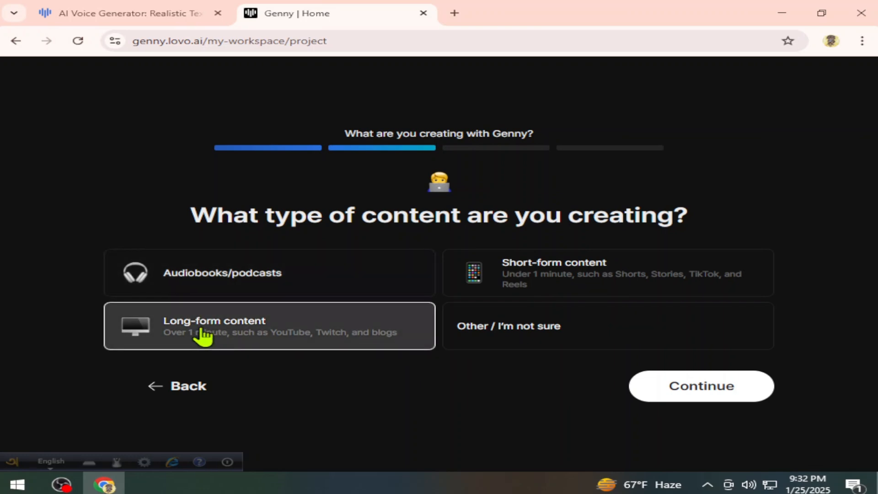
{"action": "left_click", "coordinate": [518, 281]}
{"action": "left_click", "coordinate": [494, 335]}
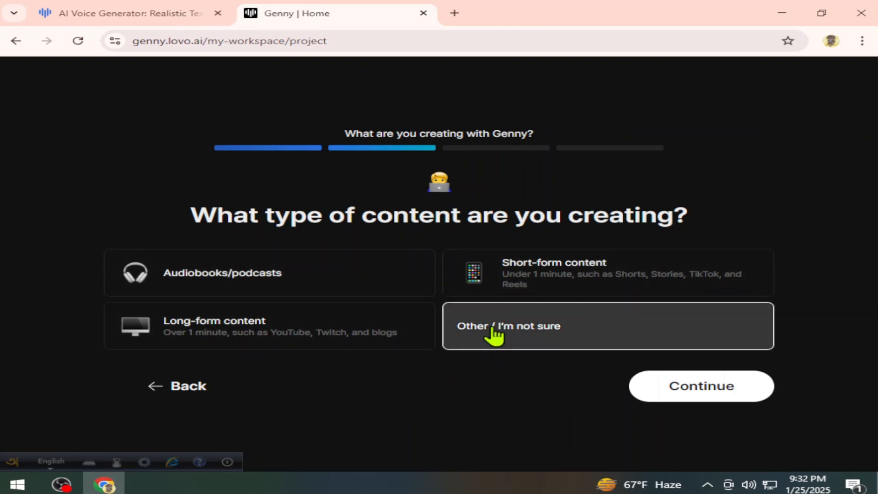
{"action": "left_click", "coordinate": [229, 336]}
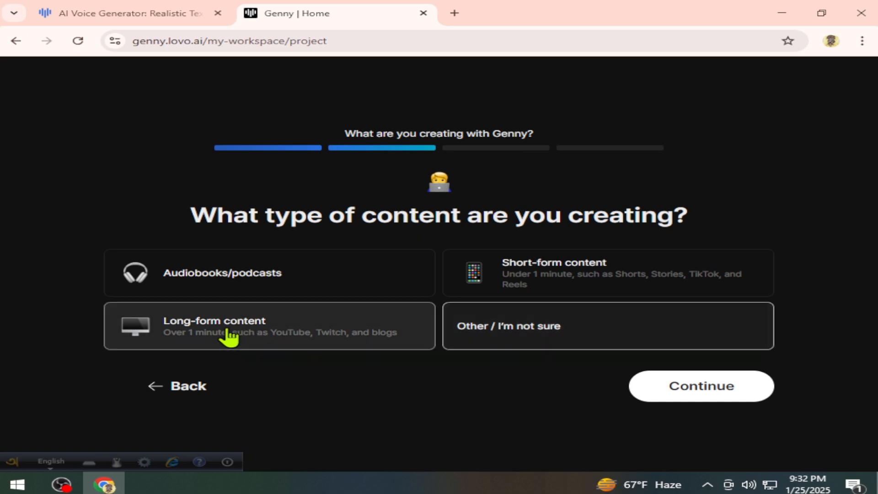
{"action": "left_click", "coordinate": [223, 288]}
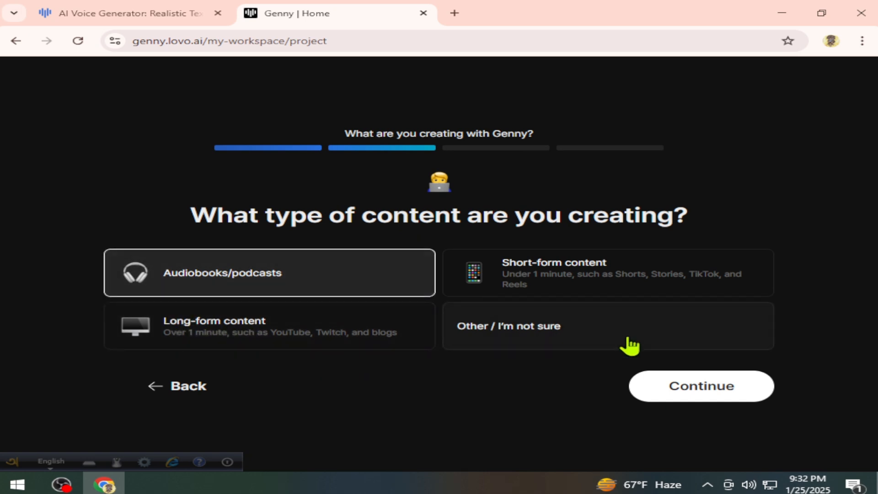
{"action": "left_click", "coordinate": [692, 385]}
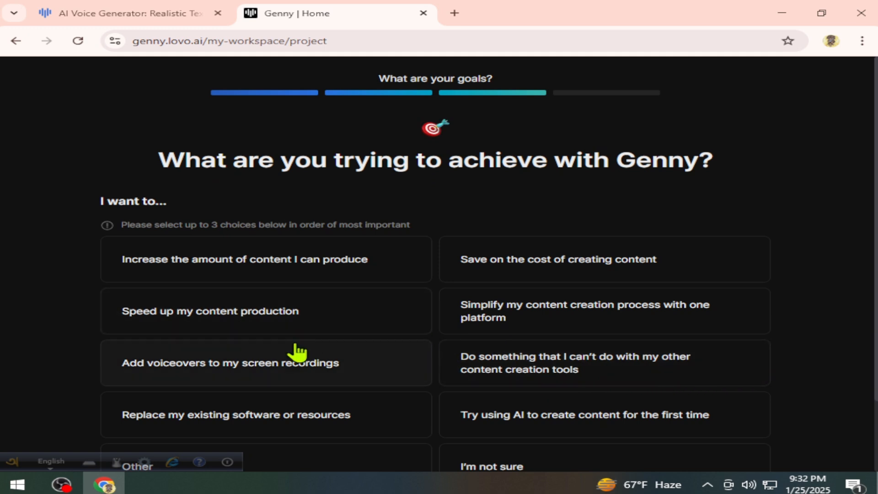
Step: Choose "Add voiceovers to my screen recordings" as the goal for using Genny and continue
{"action": "left_click", "coordinate": [233, 368]}
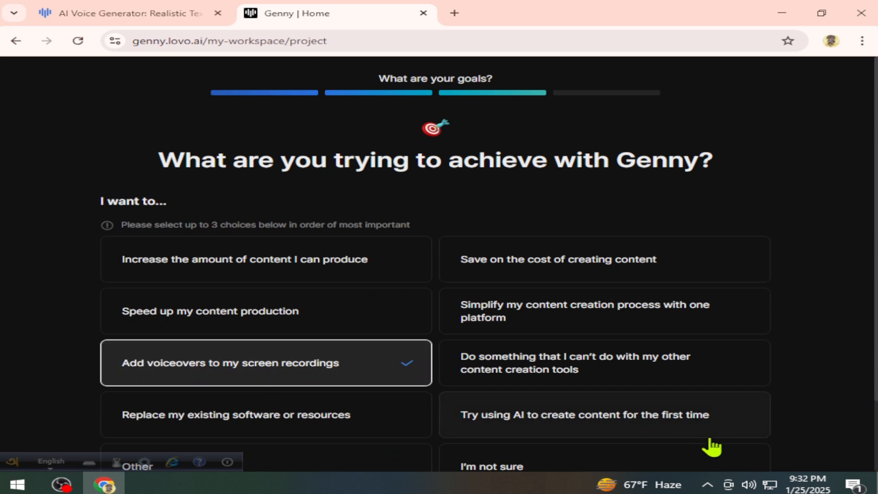
{"action": "scroll", "coordinate": [712, 447], "scroll_direction": "down", "scroll_amount": 2}
{"action": "scroll", "coordinate": [713, 443], "scroll_direction": "up", "scroll_amount": 2}
{"action": "scroll", "coordinate": [725, 454], "scroll_direction": "down", "scroll_amount": 2}
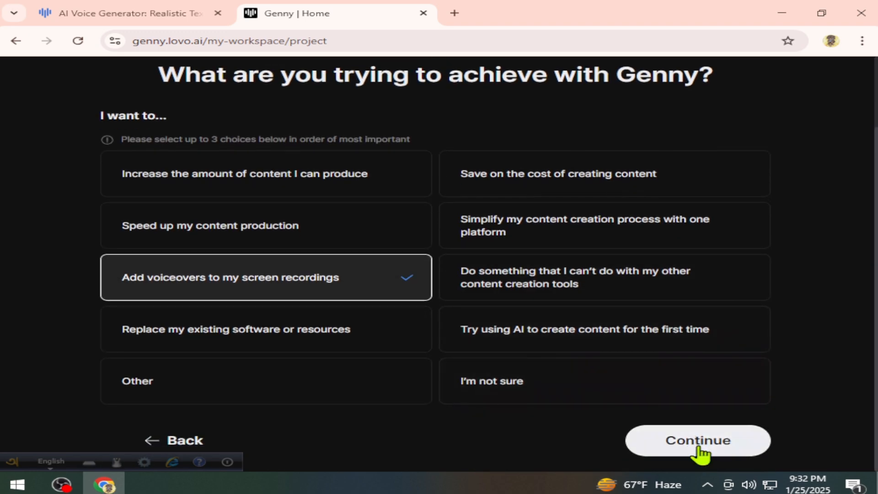
{"action": "left_click", "coordinate": [700, 449]}
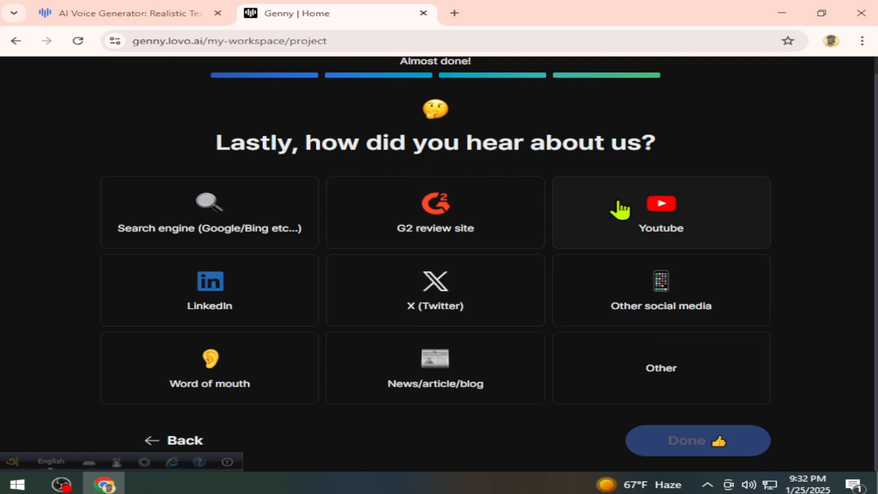
Step: Finish the survey with Youtube as the referral source and start a Short Voiceover project
{"action": "left_click", "coordinate": [658, 219]}
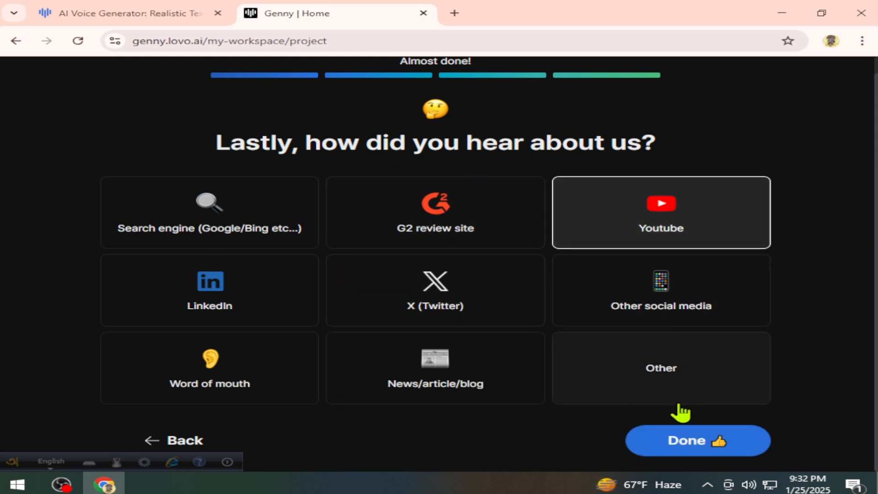
{"action": "left_click", "coordinate": [686, 441]}
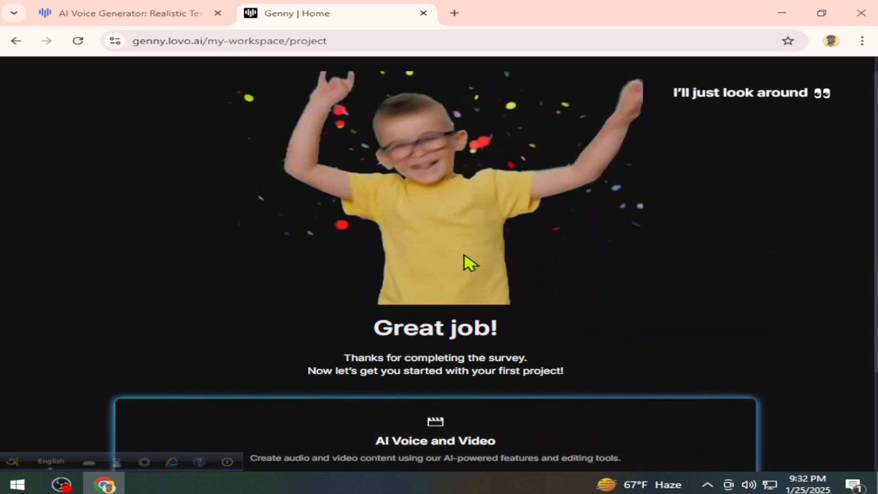
{"action": "scroll", "coordinate": [638, 320], "scroll_direction": "down", "scroll_amount": 3}
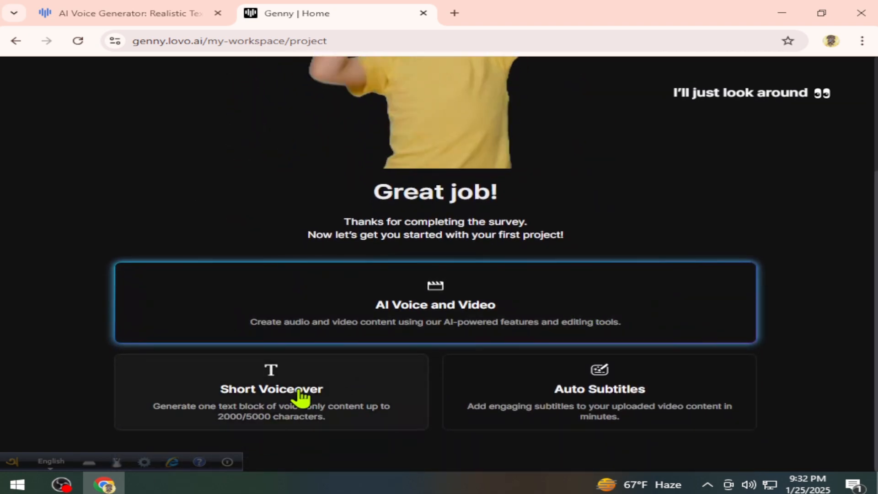
{"action": "left_click", "coordinate": [271, 410]}
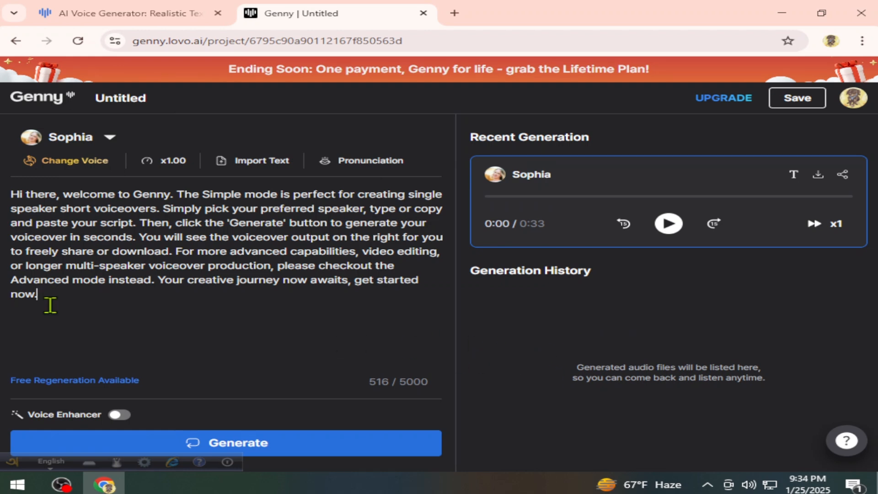
Step: Replace the sample script with "আপনাকে টেক সিপিএম এর পক্ষ থেকে স্বাগতম, আমার ভিডিও আপনার কাছে কেমন লাগে।"
{"action": "left_click_drag", "start_coordinate": [45, 300], "coordinate": [3, 198]}
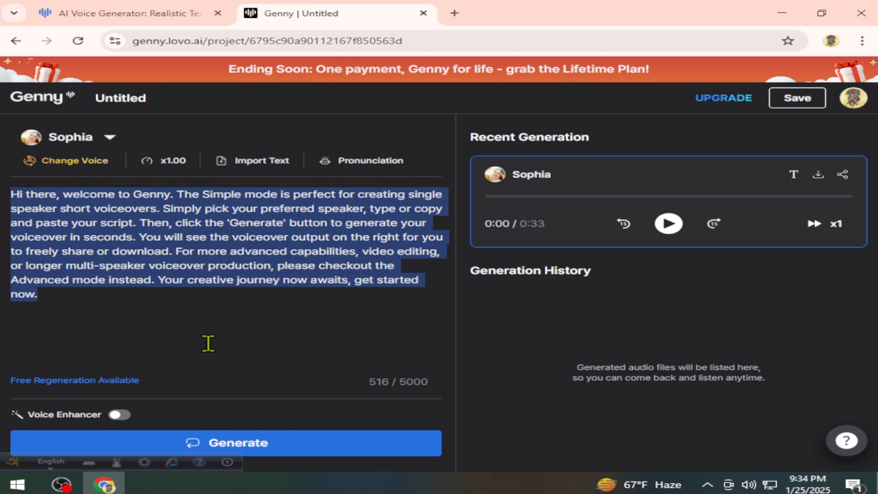
{"action": "key", "text": "BackSpace"}
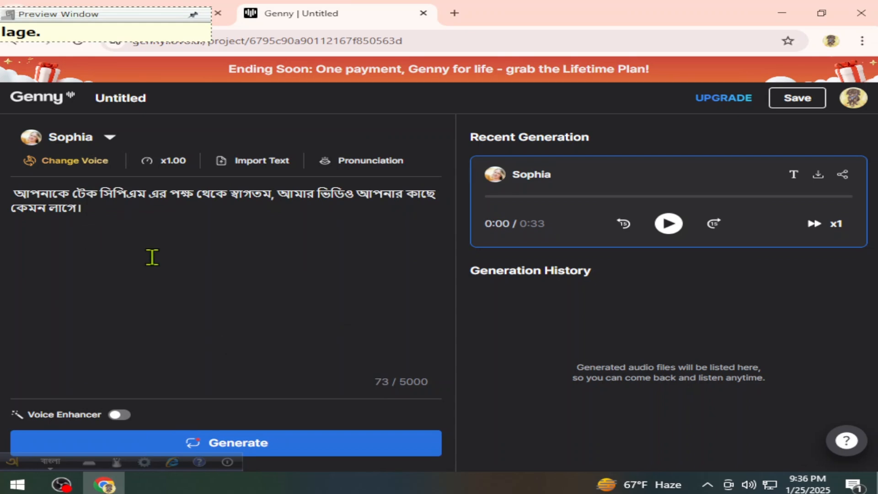
Step: Open the Voice Library for the speaker and filter the voices by the language Bangla - BD
{"action": "left_click", "coordinate": [111, 139]}
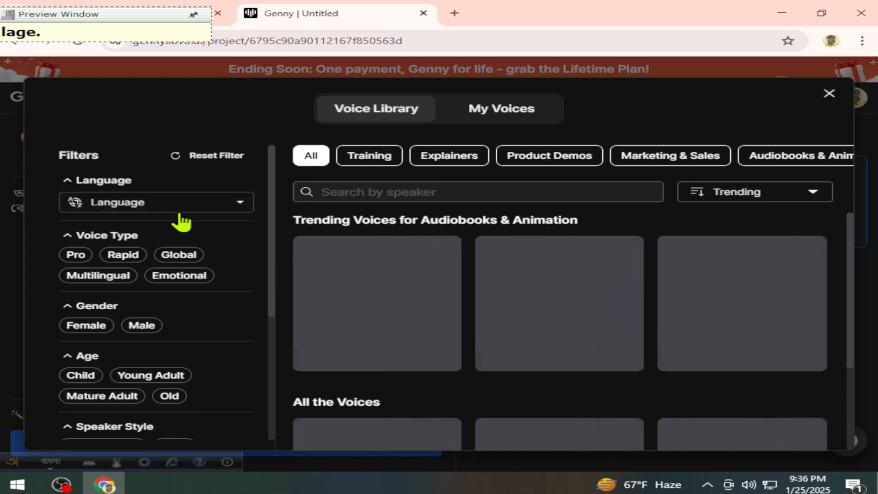
{"action": "left_click", "coordinate": [212, 205]}
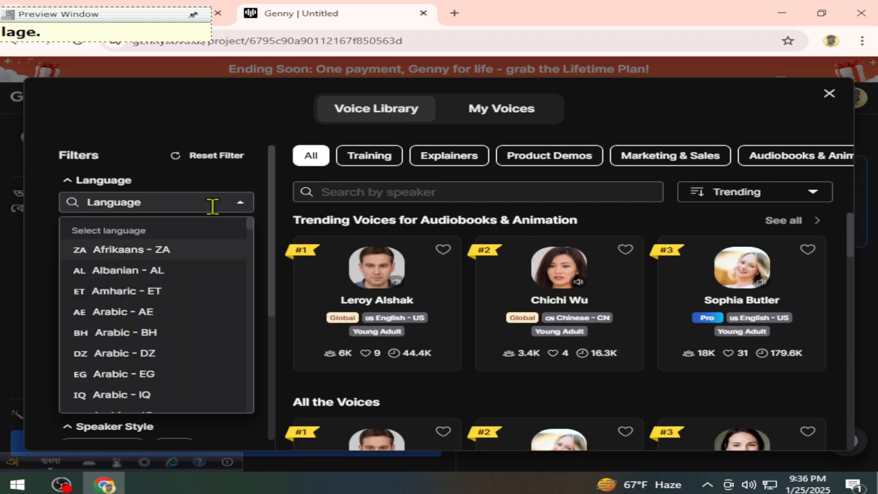
{"action": "scroll", "coordinate": [172, 348], "scroll_direction": "down", "scroll_amount": 5}
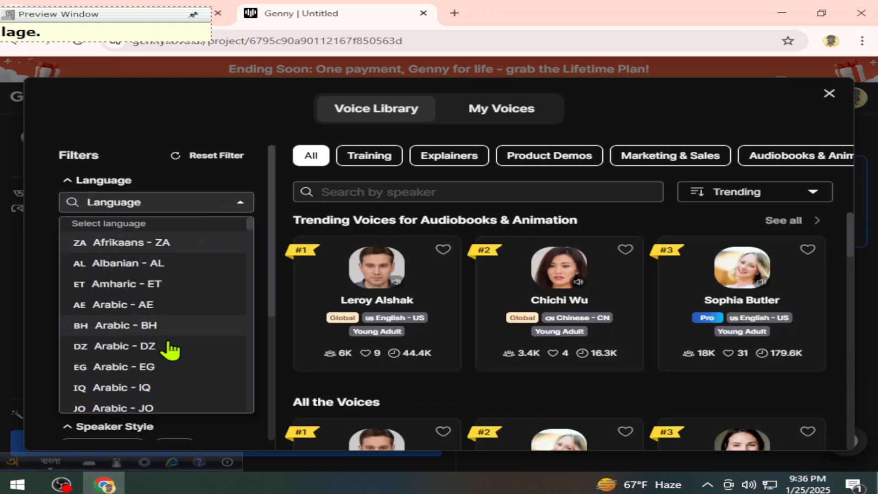
{"action": "scroll", "coordinate": [173, 349], "scroll_direction": "down", "scroll_amount": 5}
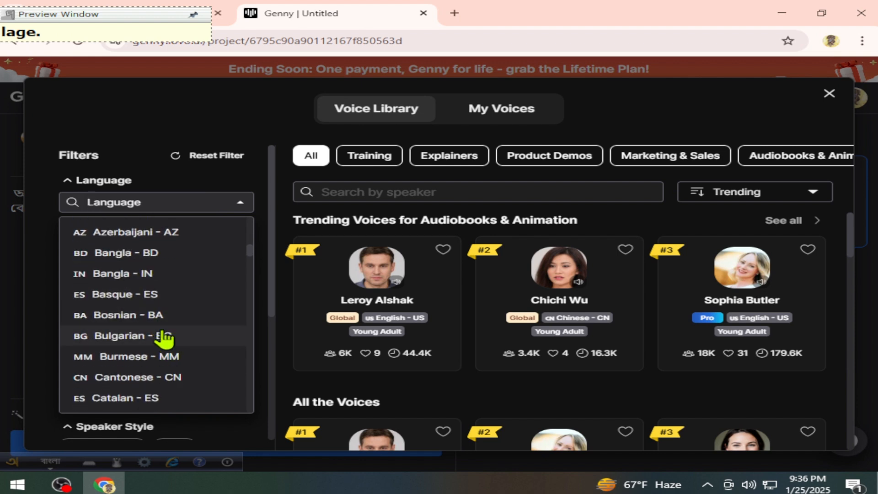
{"action": "scroll", "coordinate": [158, 349], "scroll_direction": "down", "scroll_amount": 3}
{"action": "scroll", "coordinate": [158, 350], "scroll_direction": "up", "scroll_amount": 3}
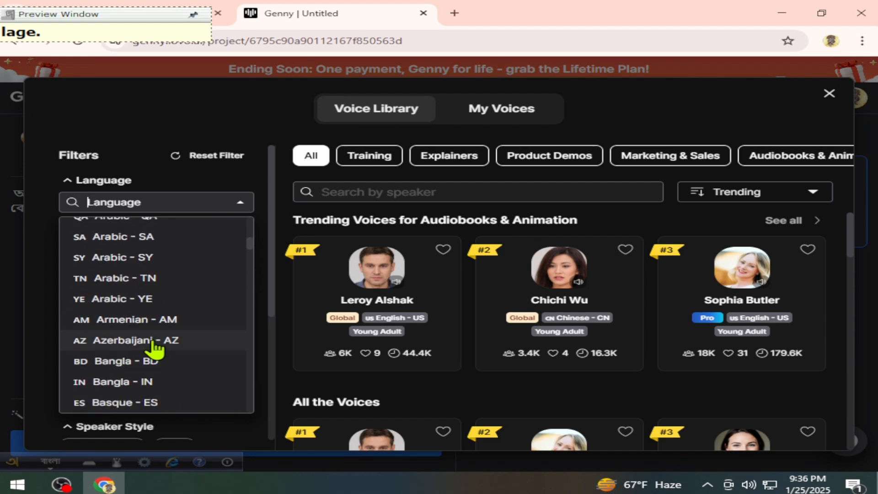
{"action": "scroll", "coordinate": [155, 349], "scroll_direction": "up", "scroll_amount": 2}
{"action": "scroll", "coordinate": [155, 348], "scroll_direction": "up", "scroll_amount": 5}
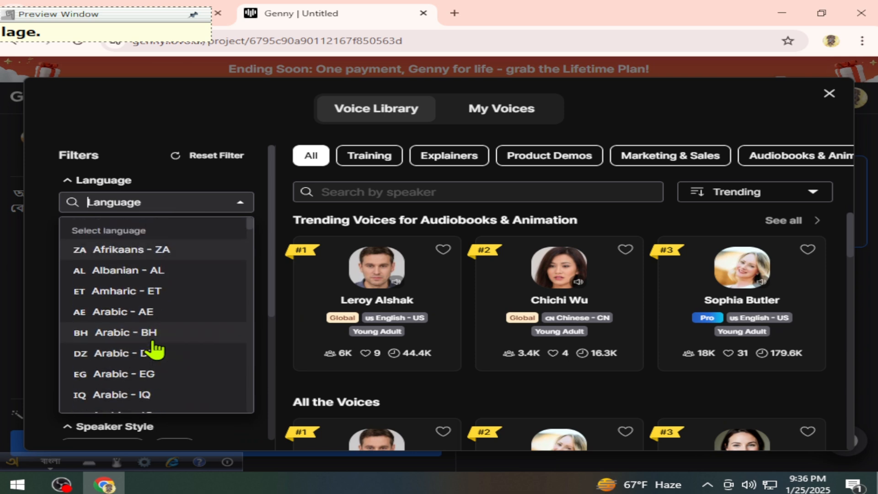
{"action": "scroll", "coordinate": [155, 350], "scroll_direction": "down", "scroll_amount": 8}
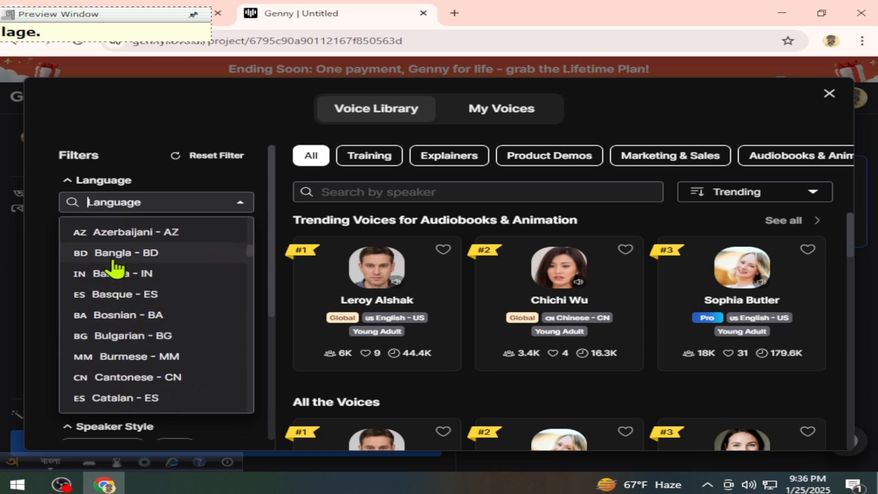
{"action": "left_click", "coordinate": [143, 254]}
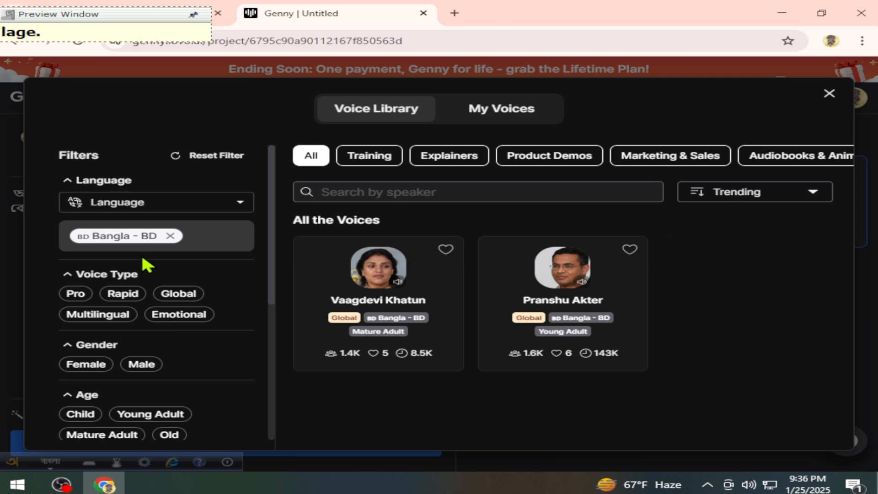
Step: Play the preview of the Bangla voice Vaagdevi Khatun
{"action": "mouse_move", "coordinate": [362, 304]}
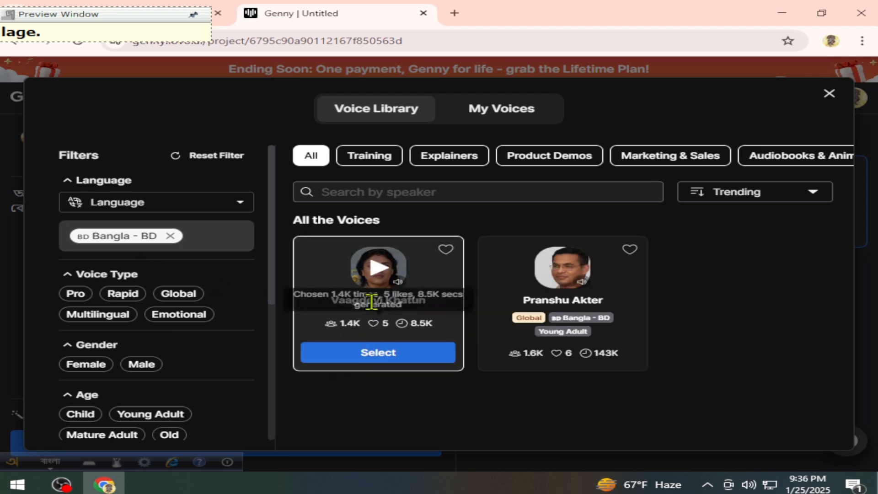
{"action": "left_click", "coordinate": [377, 276]}
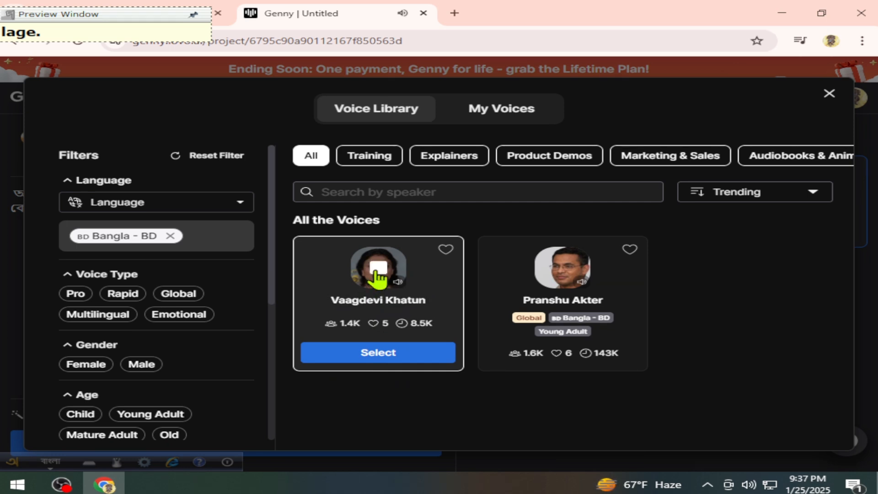
Step: Play the preview of the Bangla voice Pranshu Akter, and stop it after listening
{"action": "left_click", "coordinate": [558, 271]}
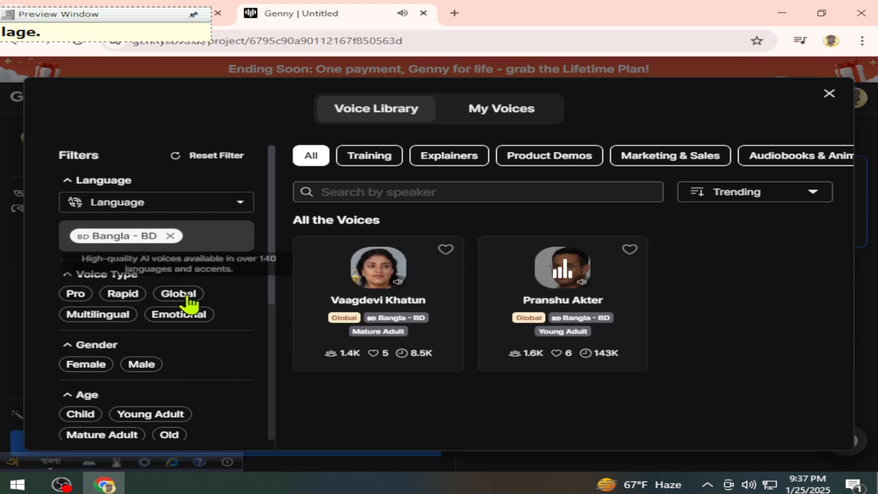
{"action": "left_click", "coordinate": [561, 274]}
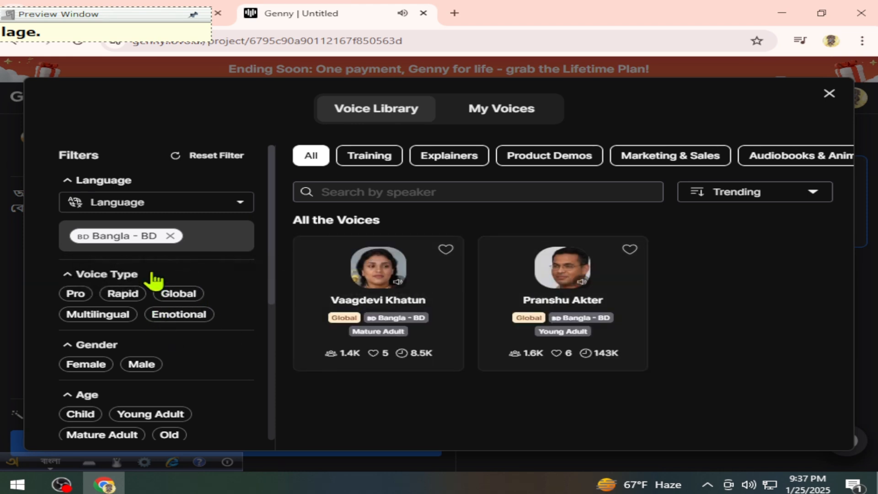
Step: Narrow the Bangla voices to the Young Adult age group and select Pranshu Akter as the speaker
{"action": "scroll", "coordinate": [190, 326], "scroll_direction": "down", "scroll_amount": 2}
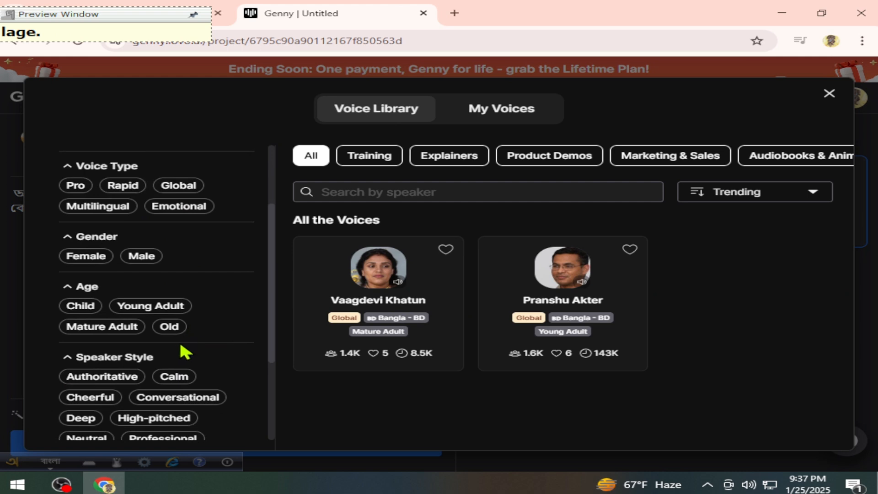
{"action": "left_click", "coordinate": [159, 308]}
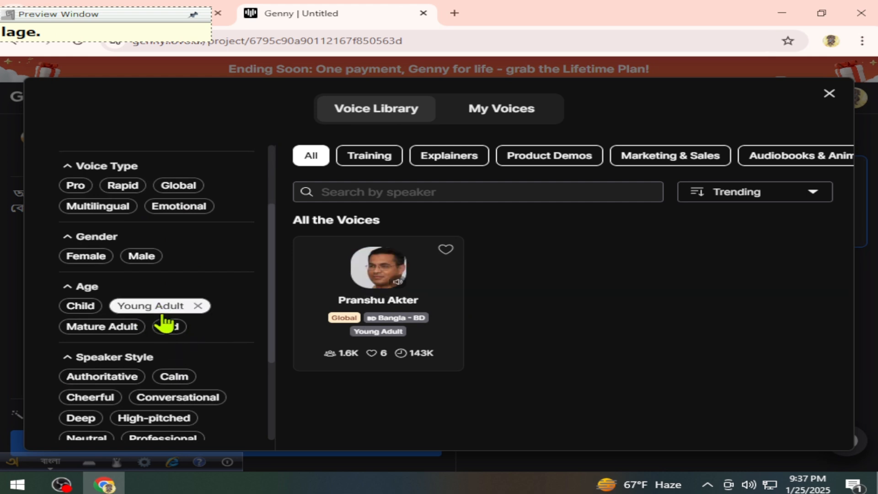
{"action": "mouse_move", "coordinate": [340, 353]}
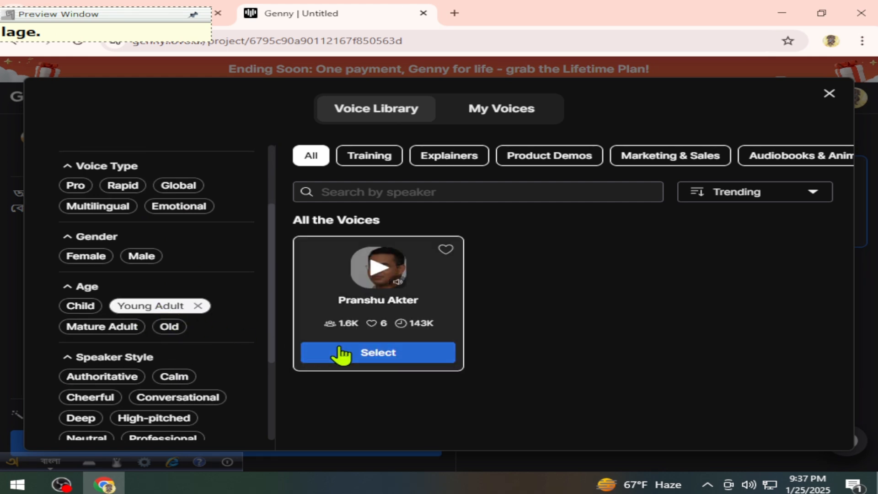
{"action": "left_click", "coordinate": [370, 359]}
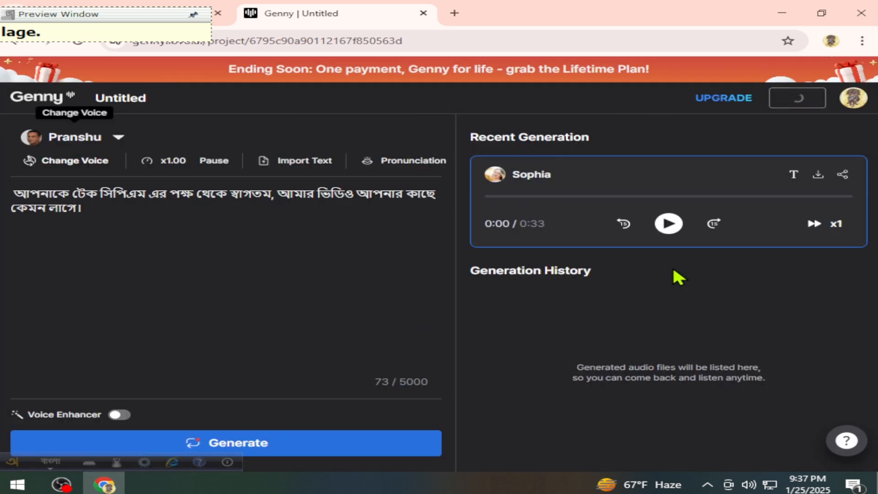
Step: Generate the Bengali voiceover with the selected speaker and play the new recording, replaying it from the start
{"action": "left_click", "coordinate": [249, 446]}
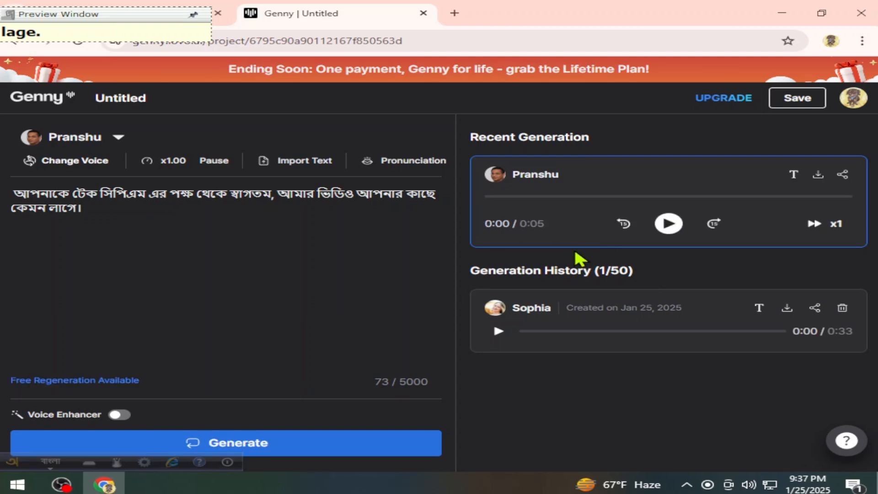
{"action": "left_click", "coordinate": [668, 223]}
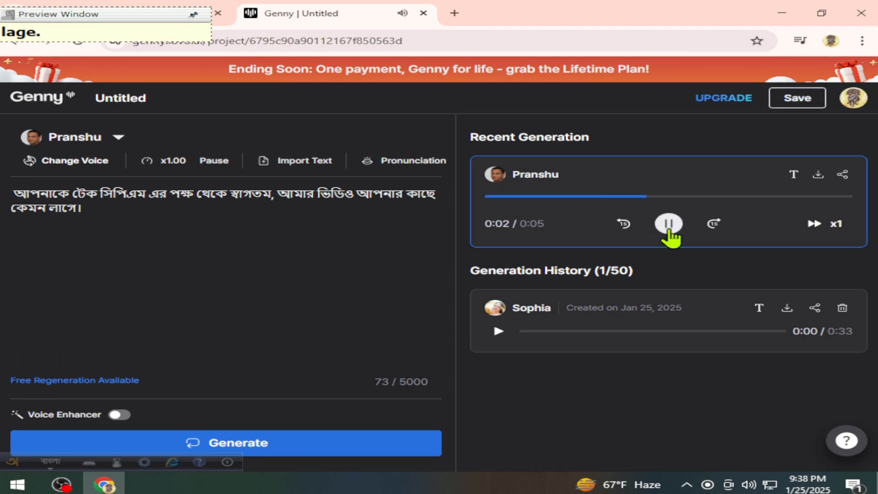
{"action": "left_click", "coordinate": [755, 488]}
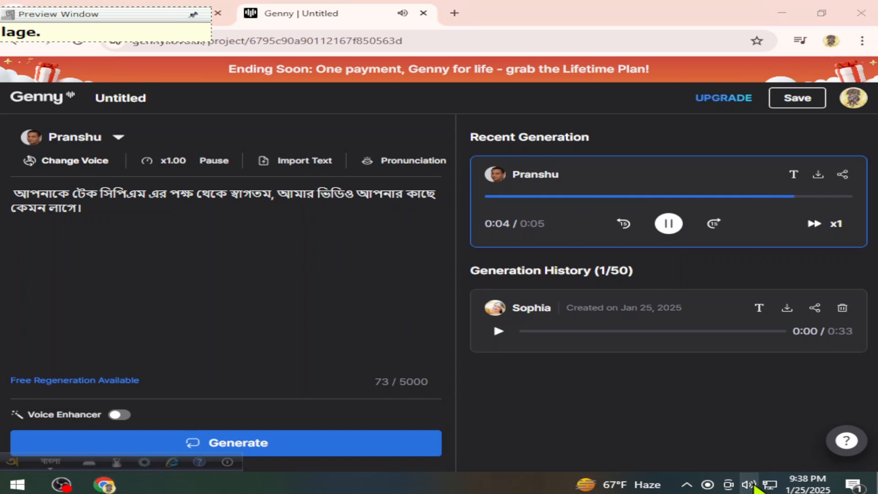
{"action": "left_click", "coordinate": [667, 224]}
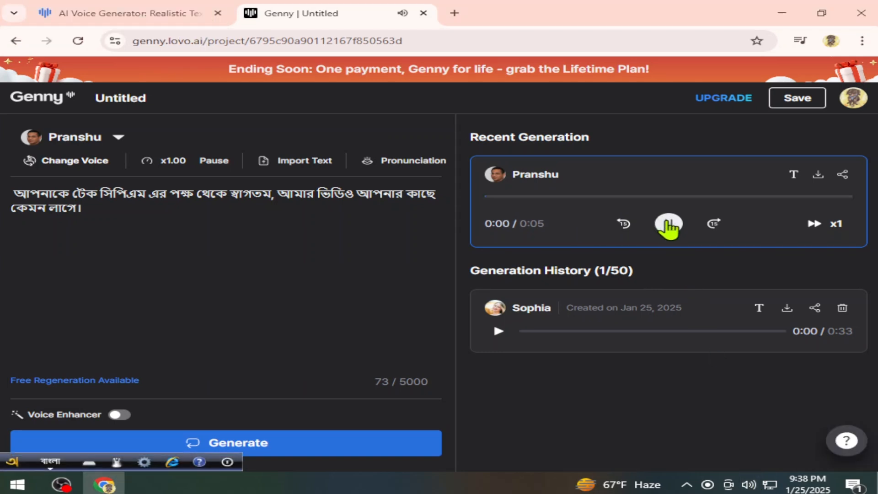